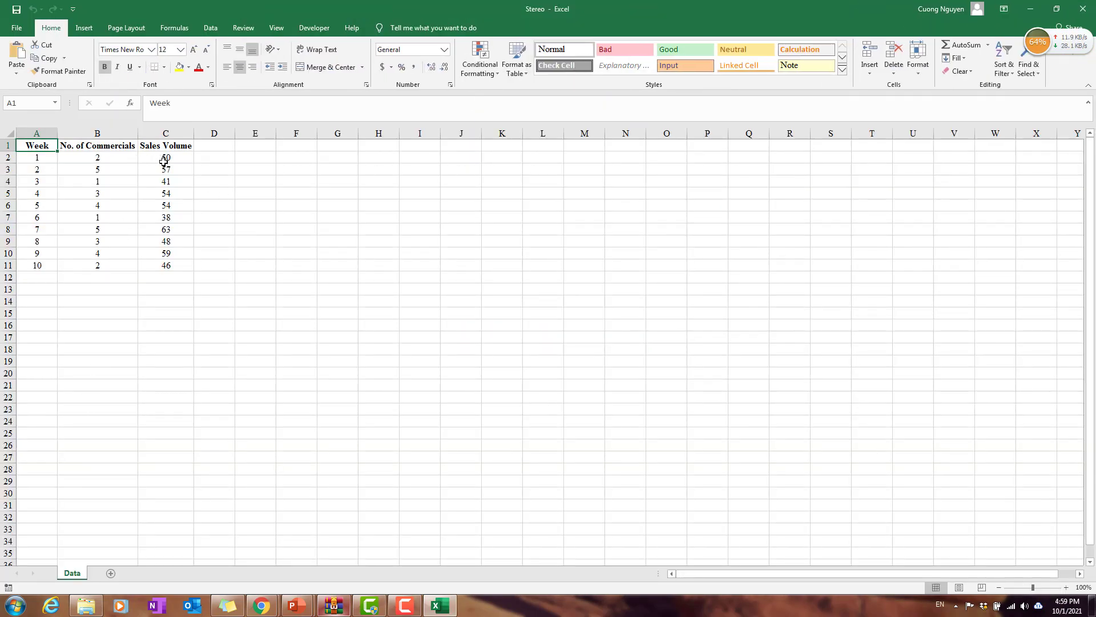
- Check the data columns, then write a note in E2 on relating No. of Commercials to Sales Volume
click(107, 149)
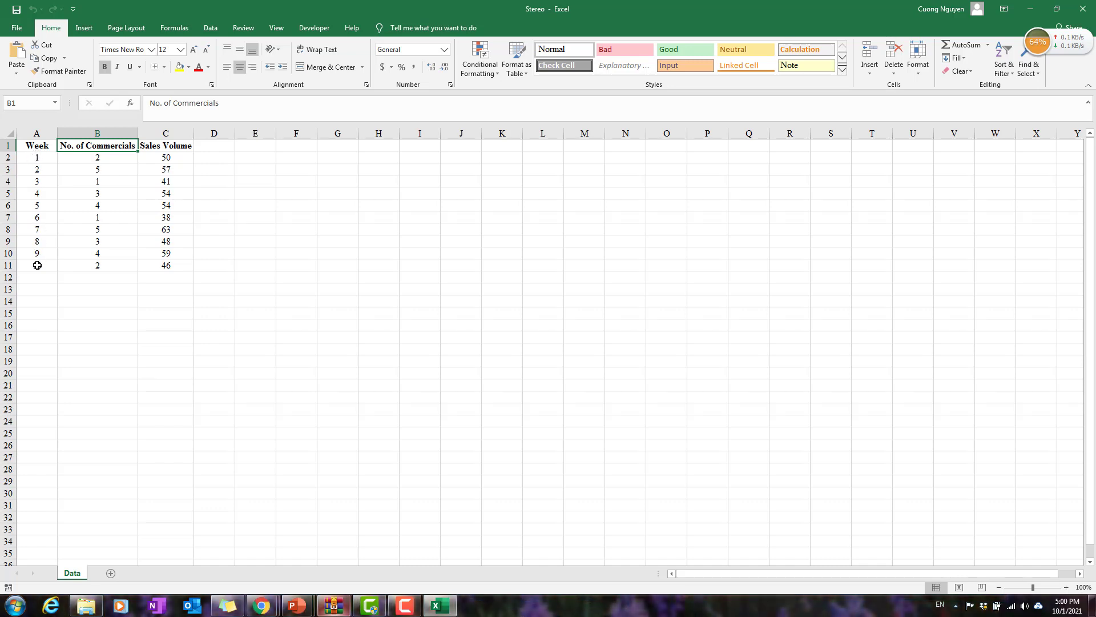
click(119, 159)
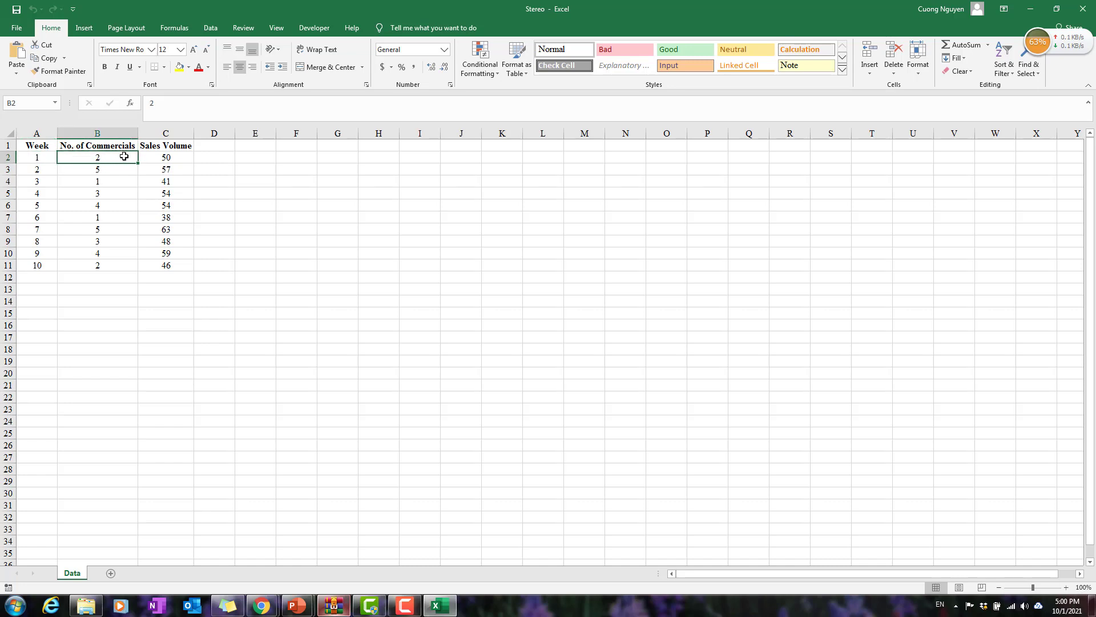
click(171, 159)
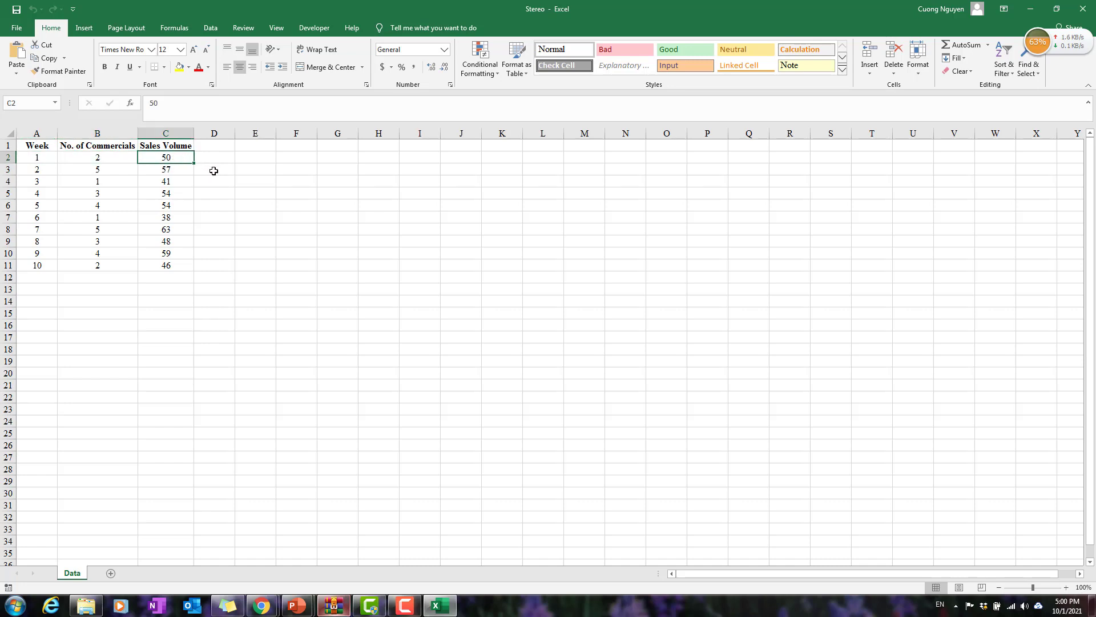
click(278, 156)
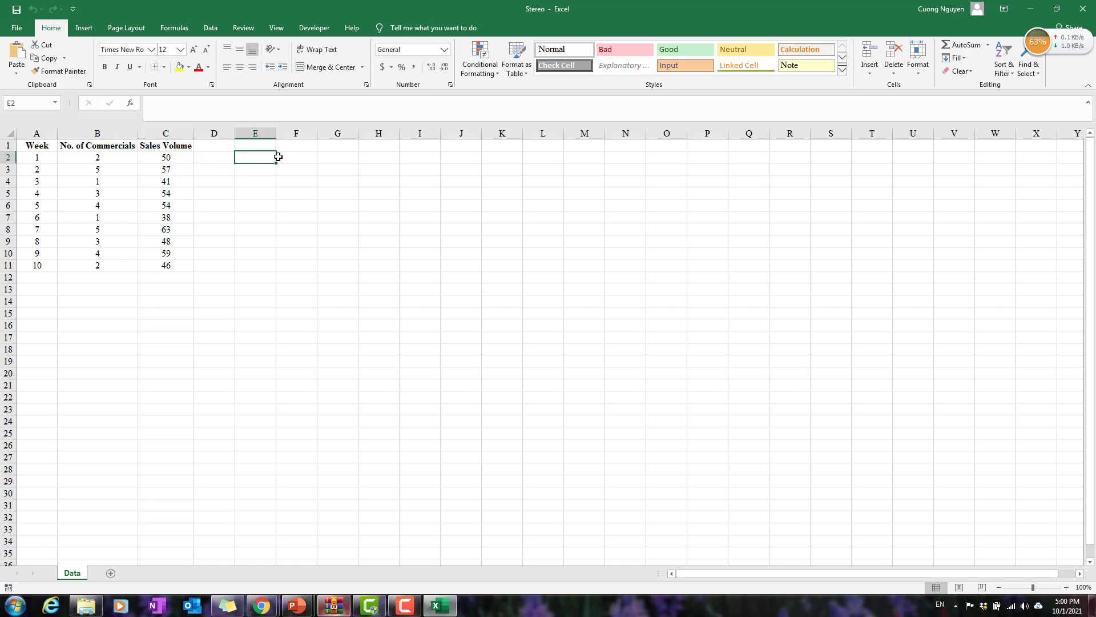
text(<)
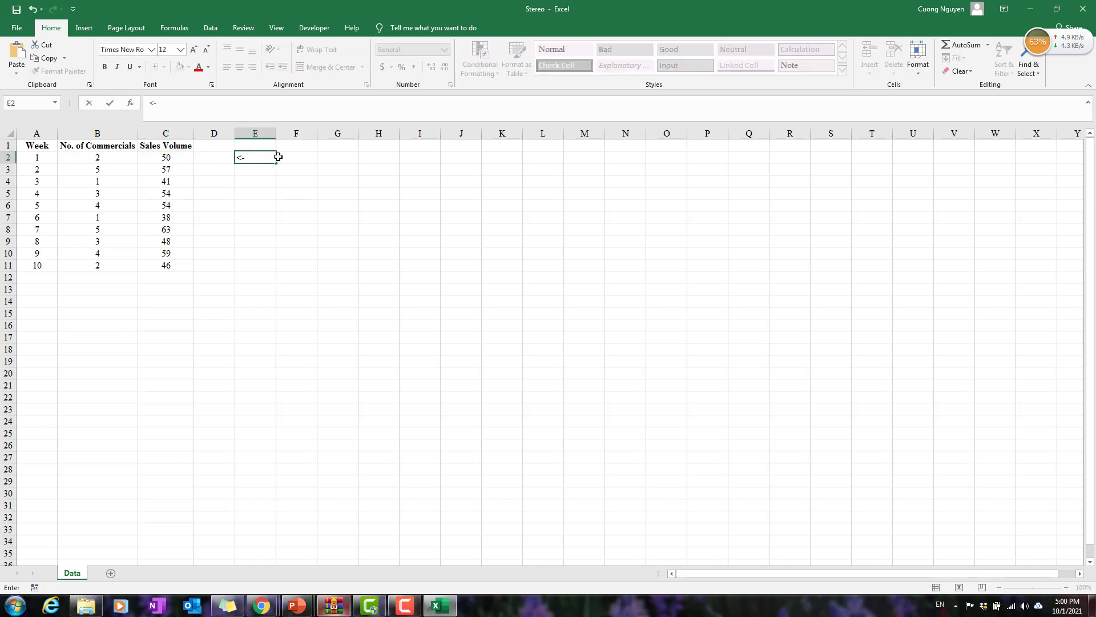
text(- Trying to explain the re)
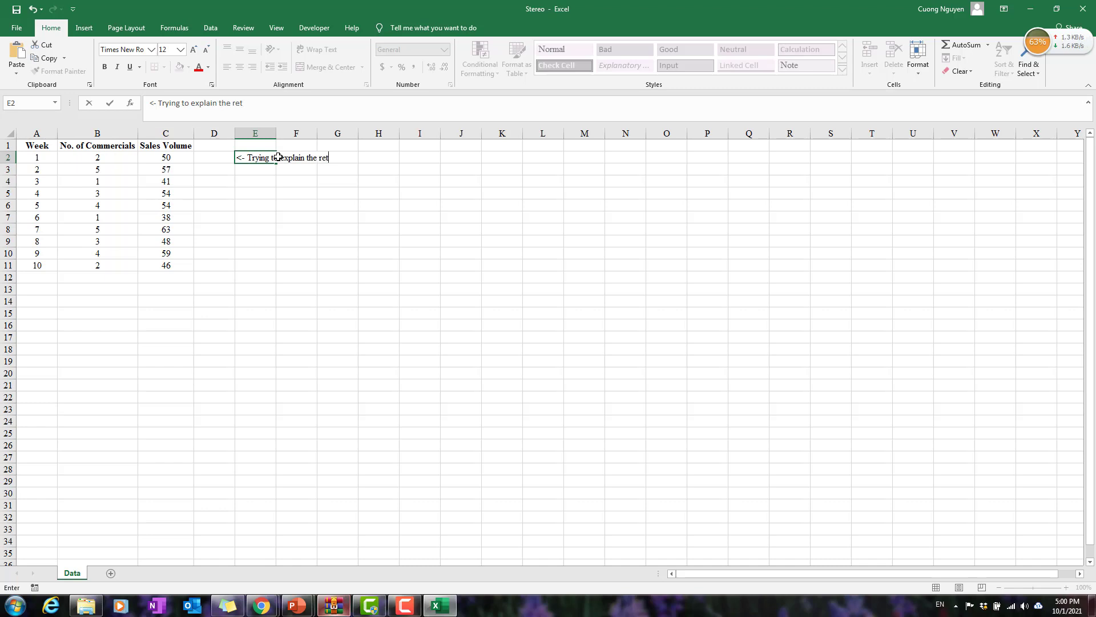
text(lationsh)
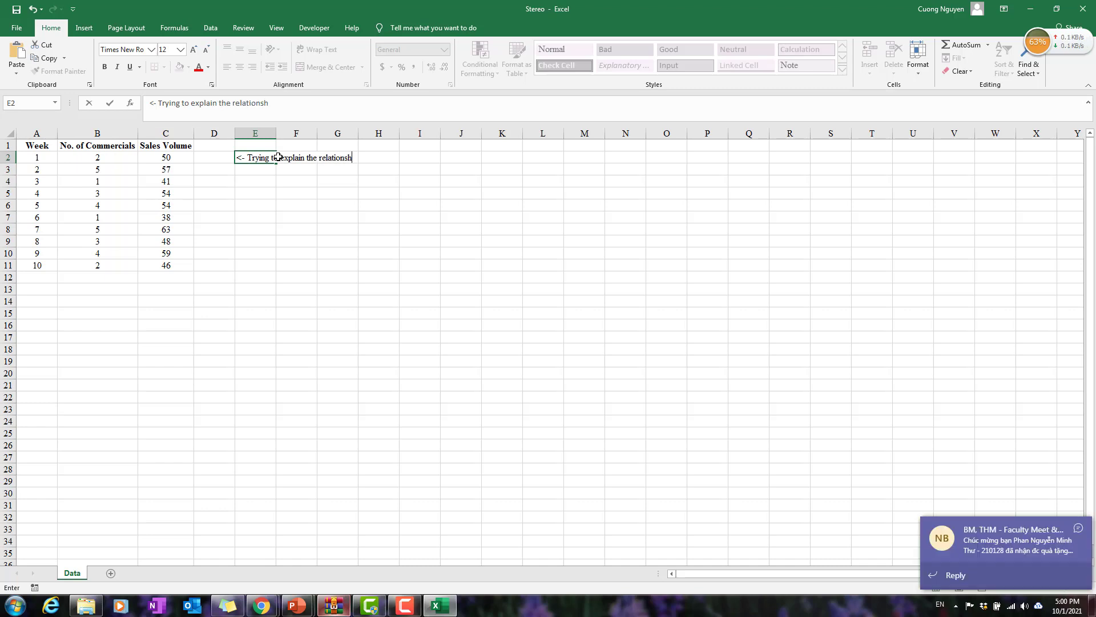
text(ip betrween the No. of Commercials and Sa)
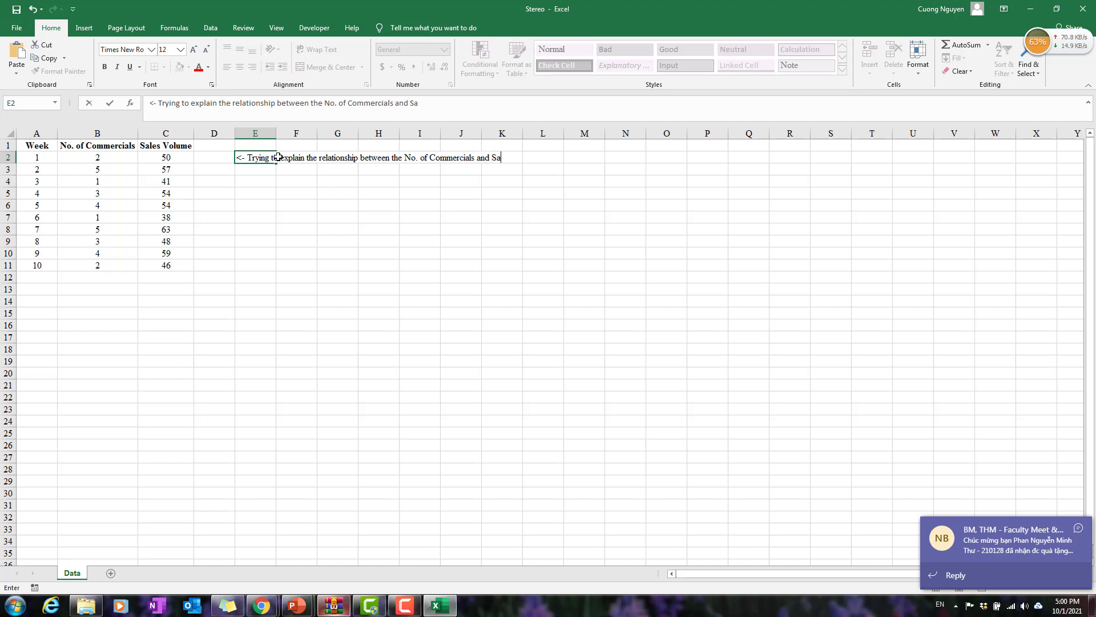
text(les Volume )
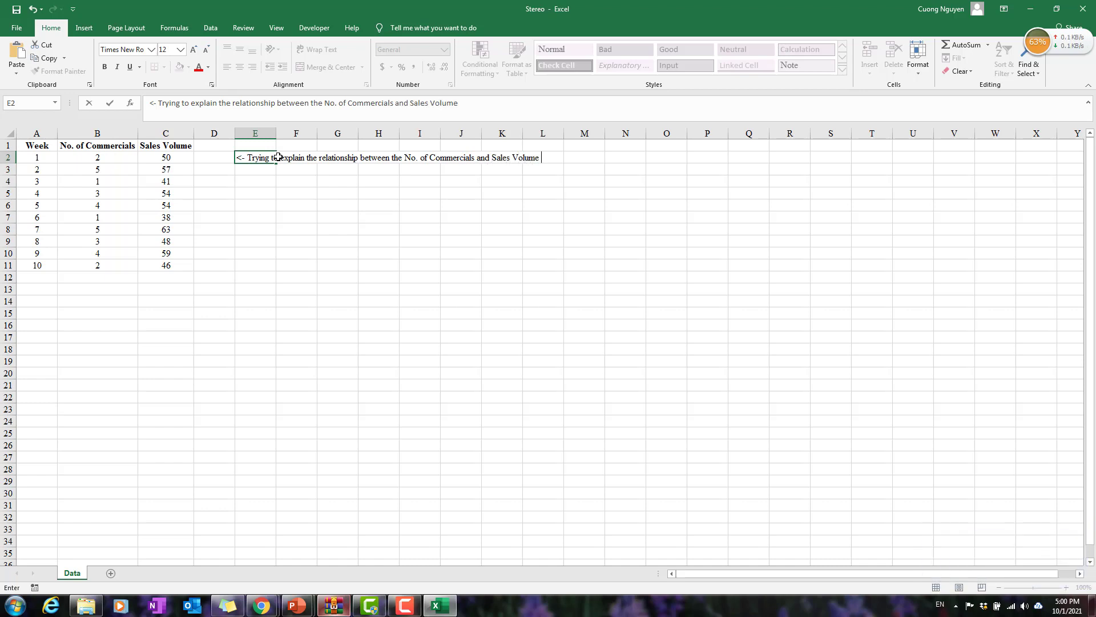
text((w)
text(hether)
text( the more com)
text(mercial)
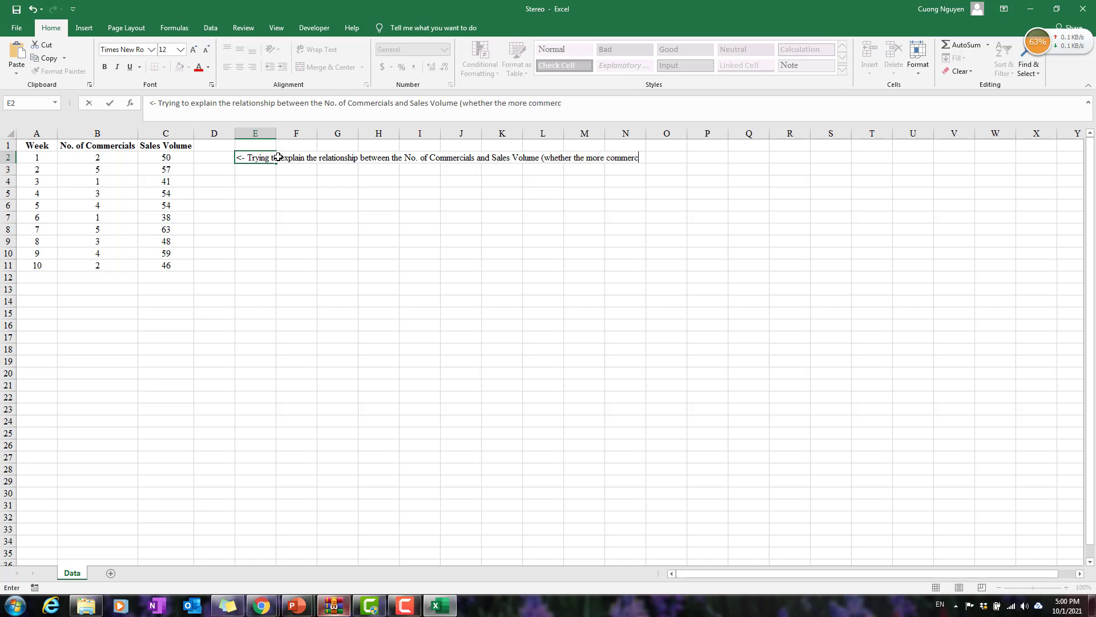
text(s opened will lead to a high)
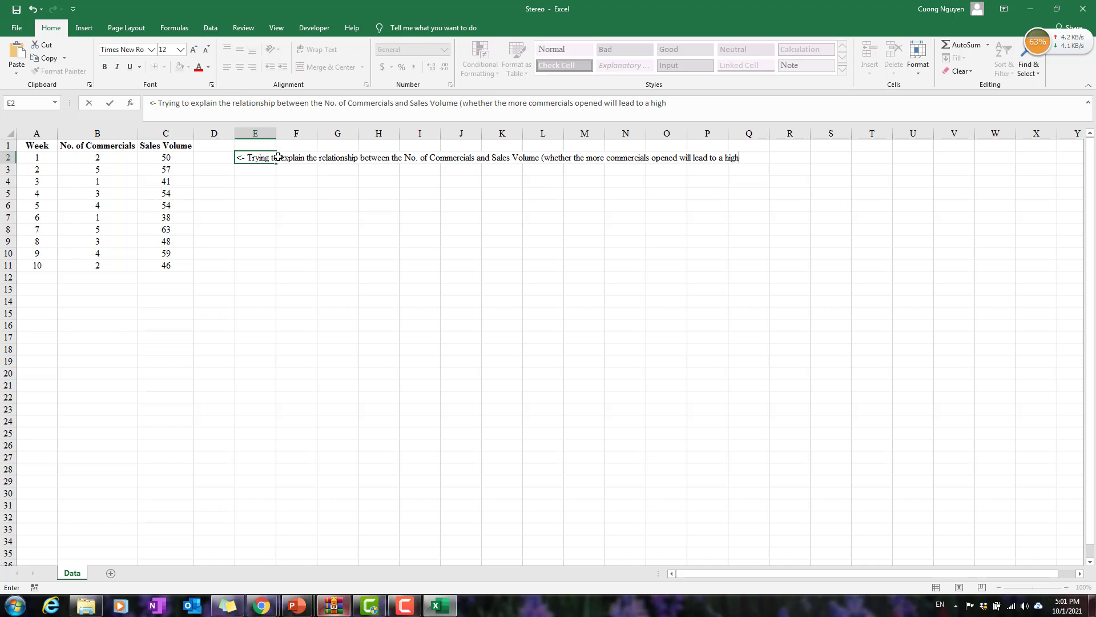
text(e sa sales volume recored)
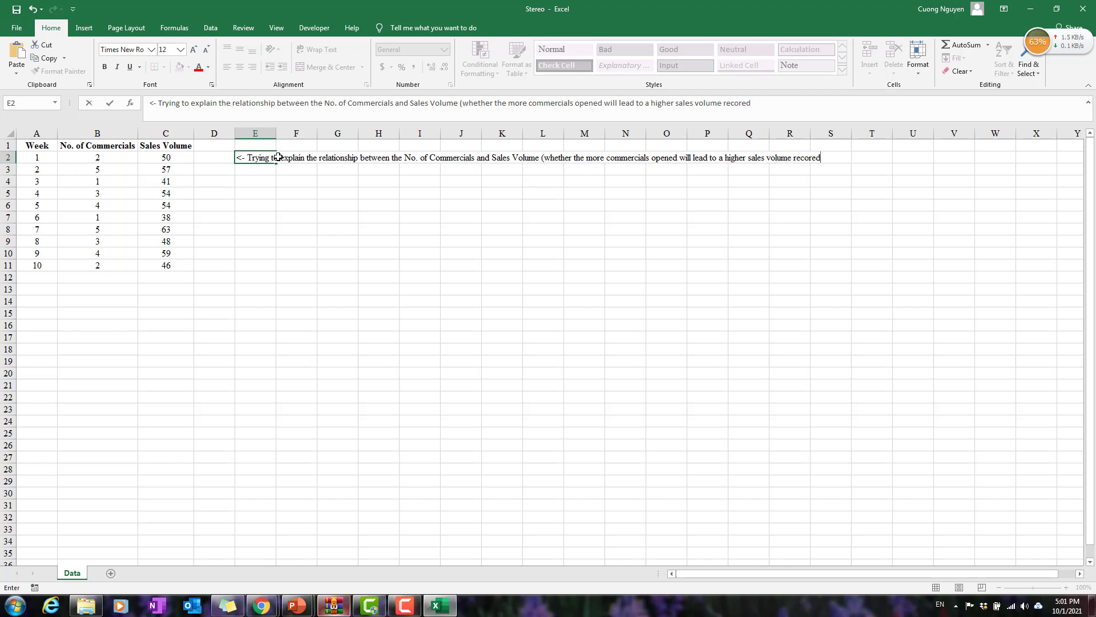
text())
key(Return)
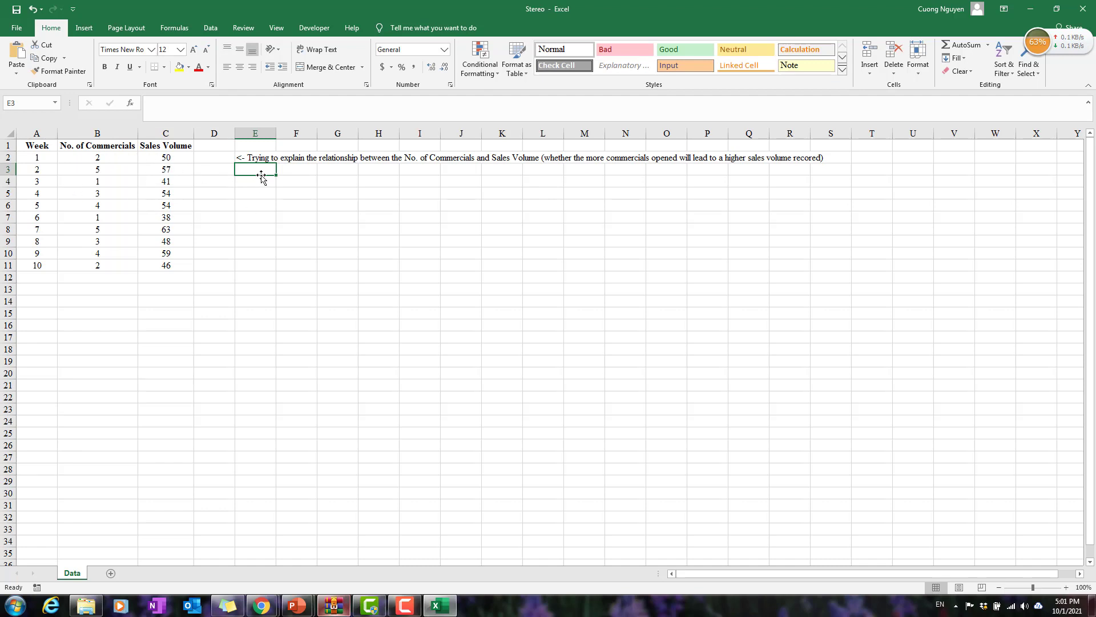
- Enter 'Data Dimension: 10 observations, 2 variables (2 quantitative variables)' in E3
text(D)
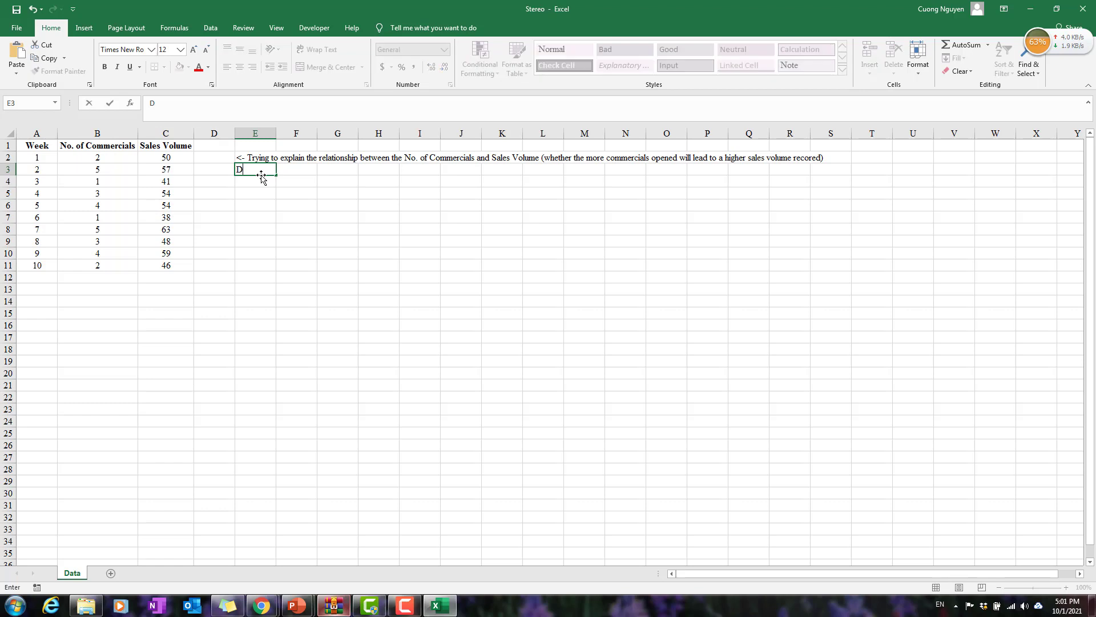
text(ata Dimension: 10 observations)
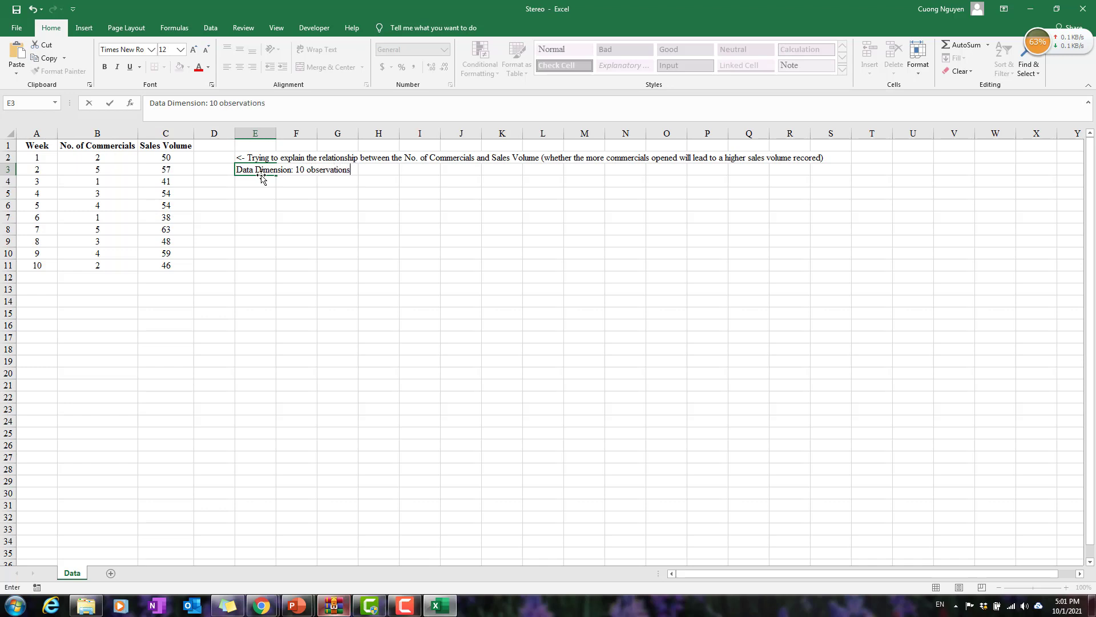
text(, 2)
text(variables (2)
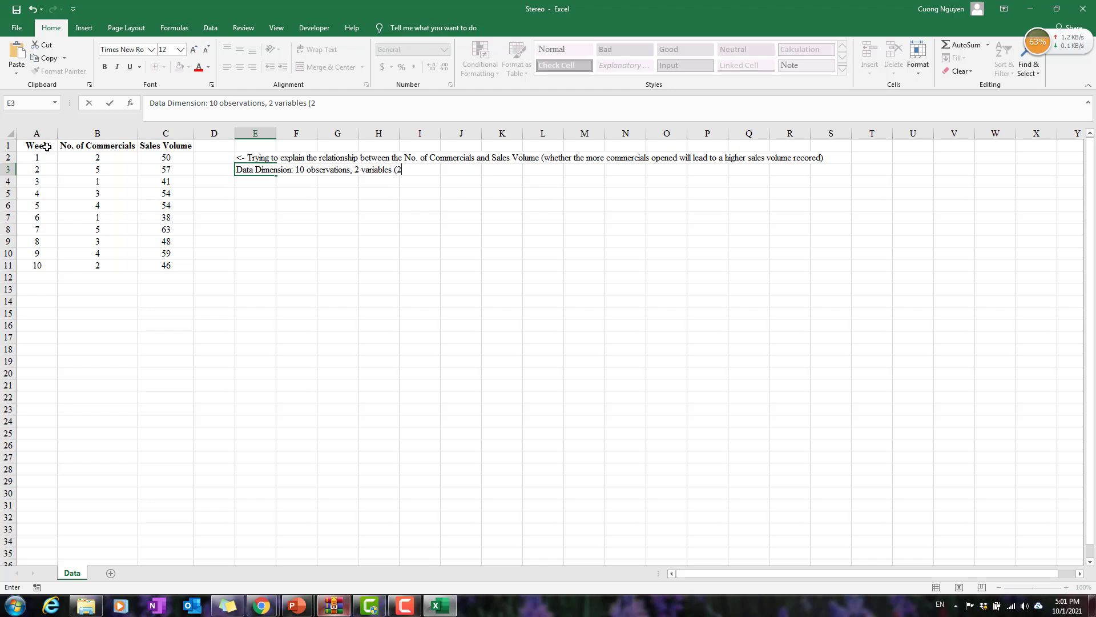
text(quantitative variables))
key(Return)
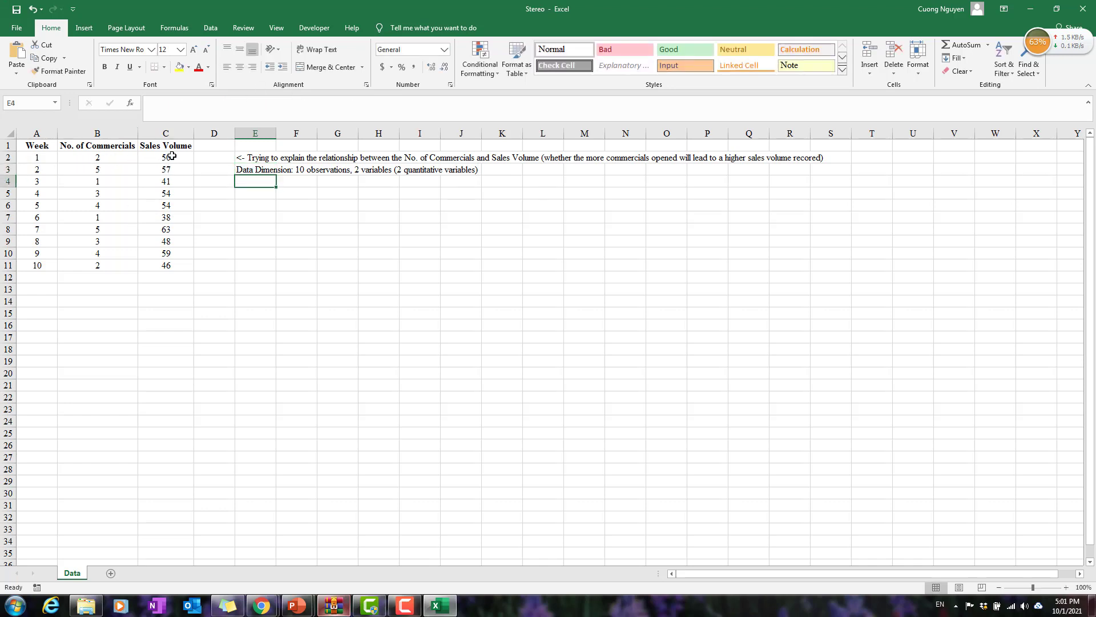
- Put the heading 'Scatter Plot' in E5 and select the Sales Volume column
click(273, 194)
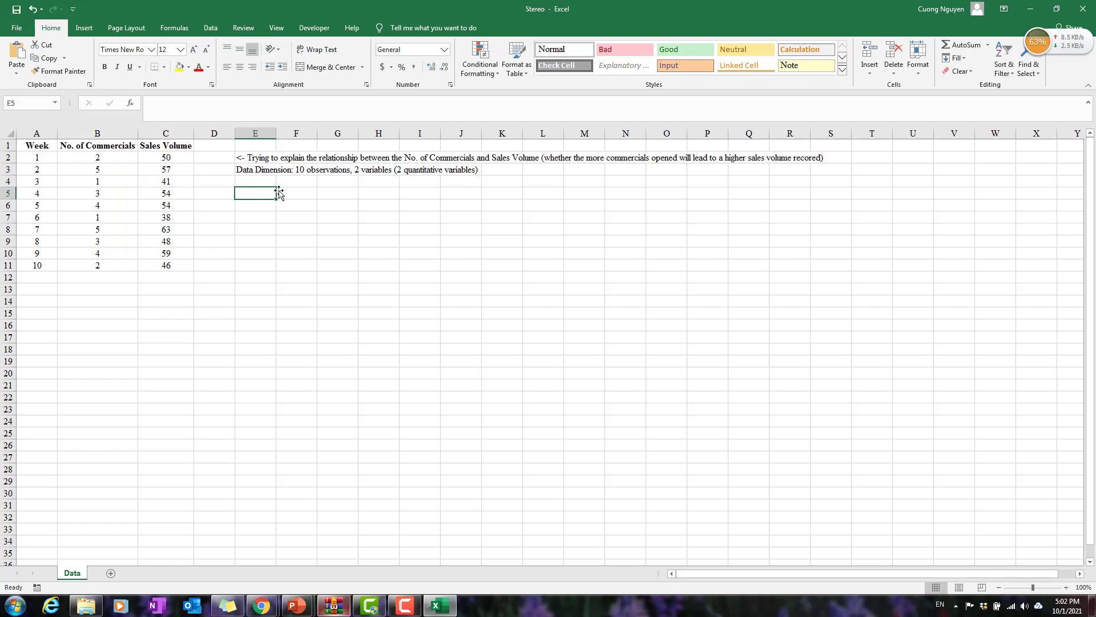
text(Sc)
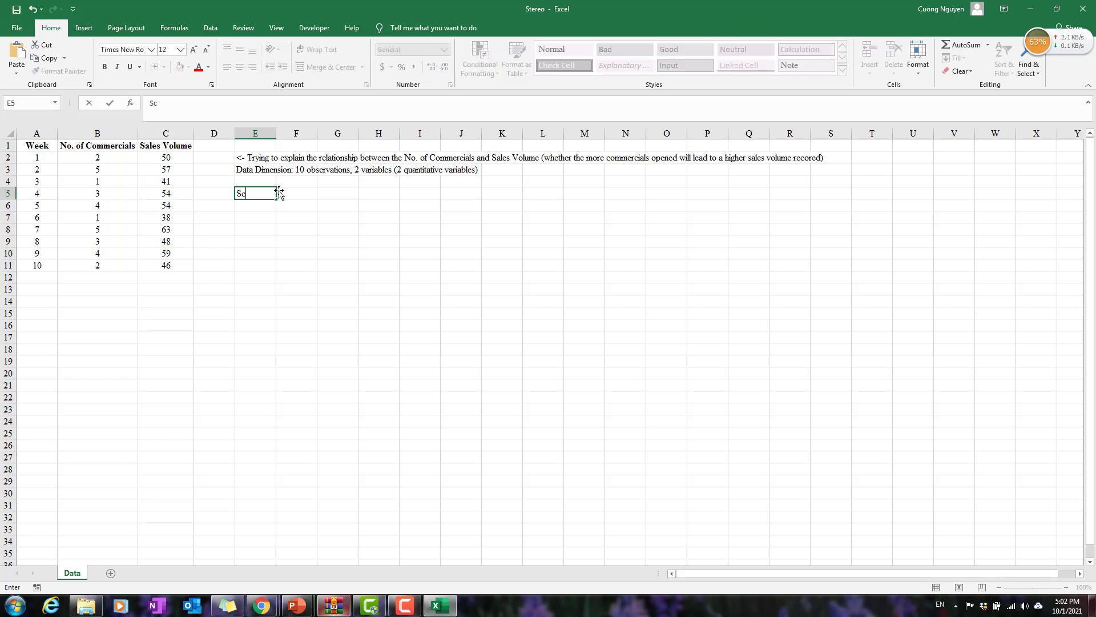
text(atter Plot)
key(Return)
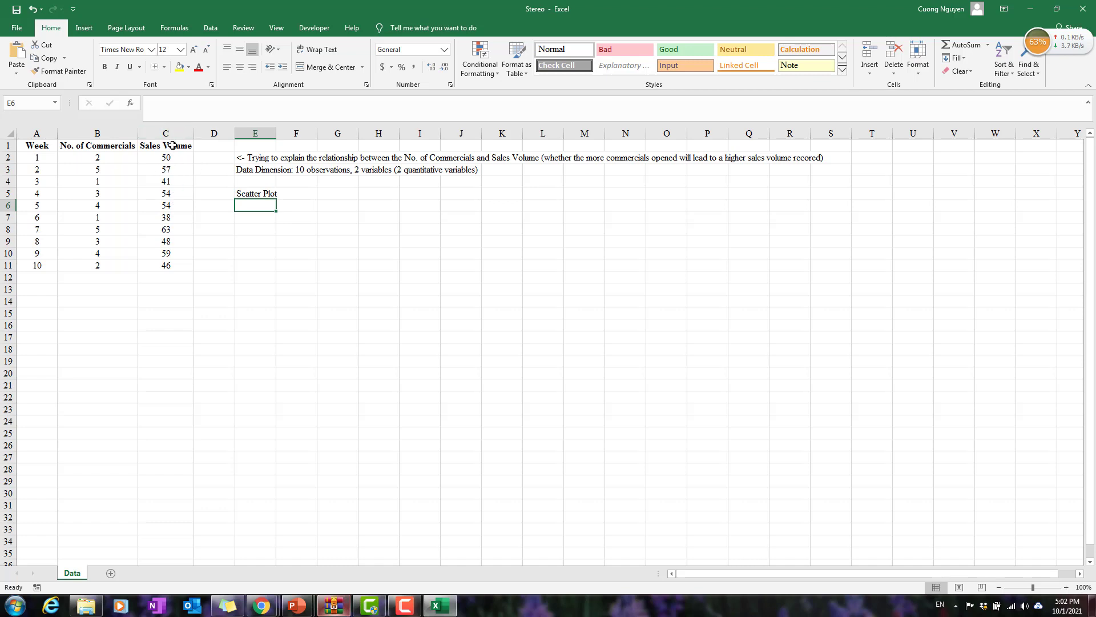
drag(173, 145, 165, 263)
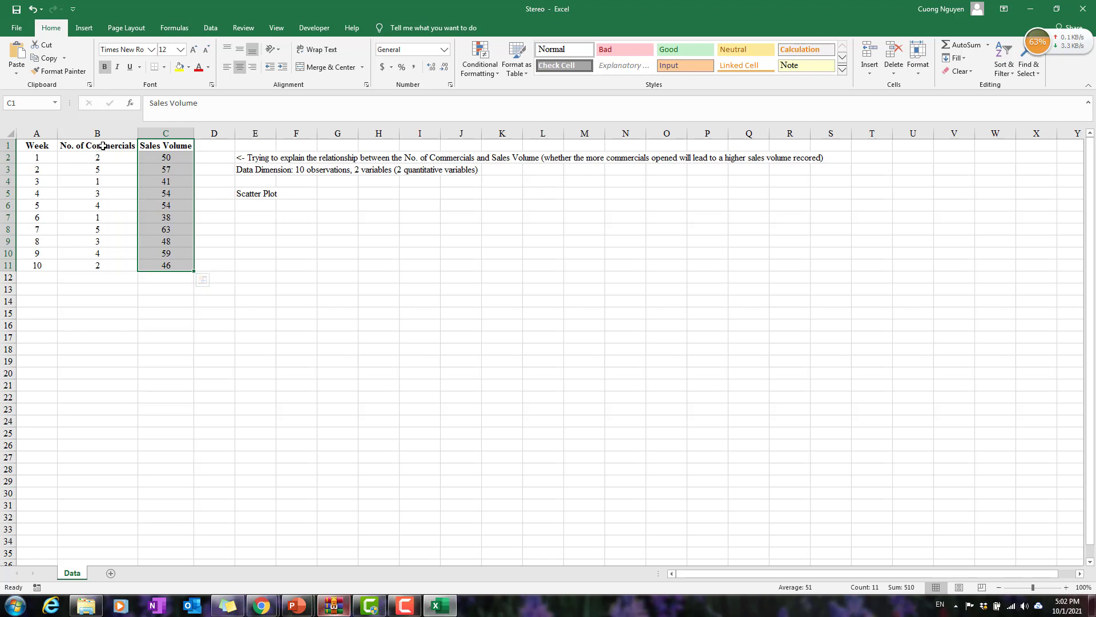
- Insert a plain scatter chart of B1:C11 and place it beside the Scatter Plot label
drag(99, 147, 105, 263)
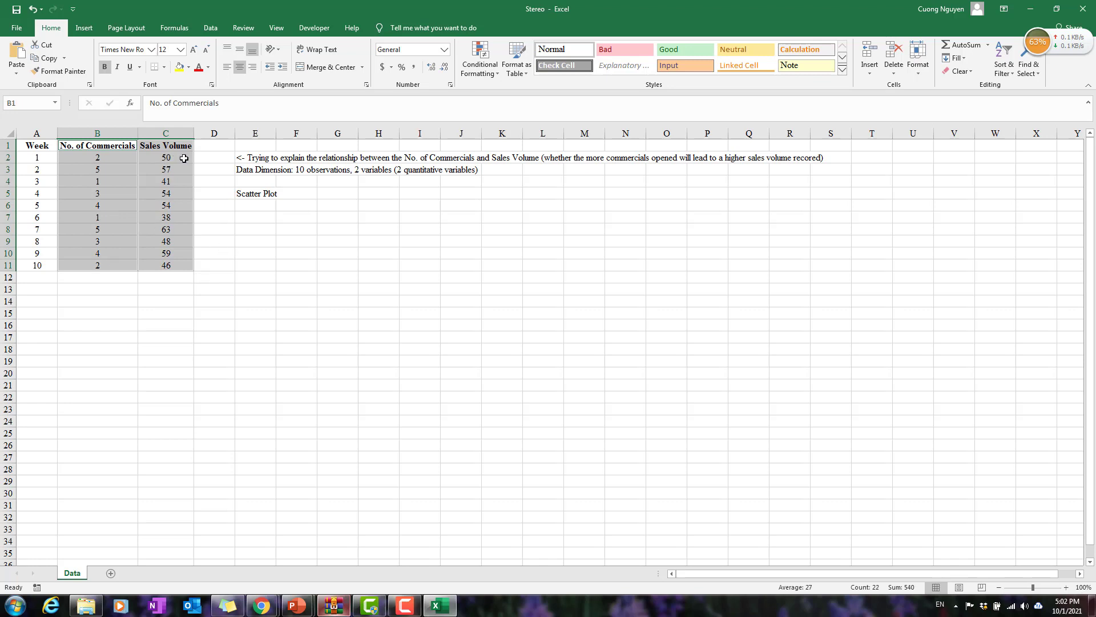
click(86, 29)
click(451, 63)
click(715, 131)
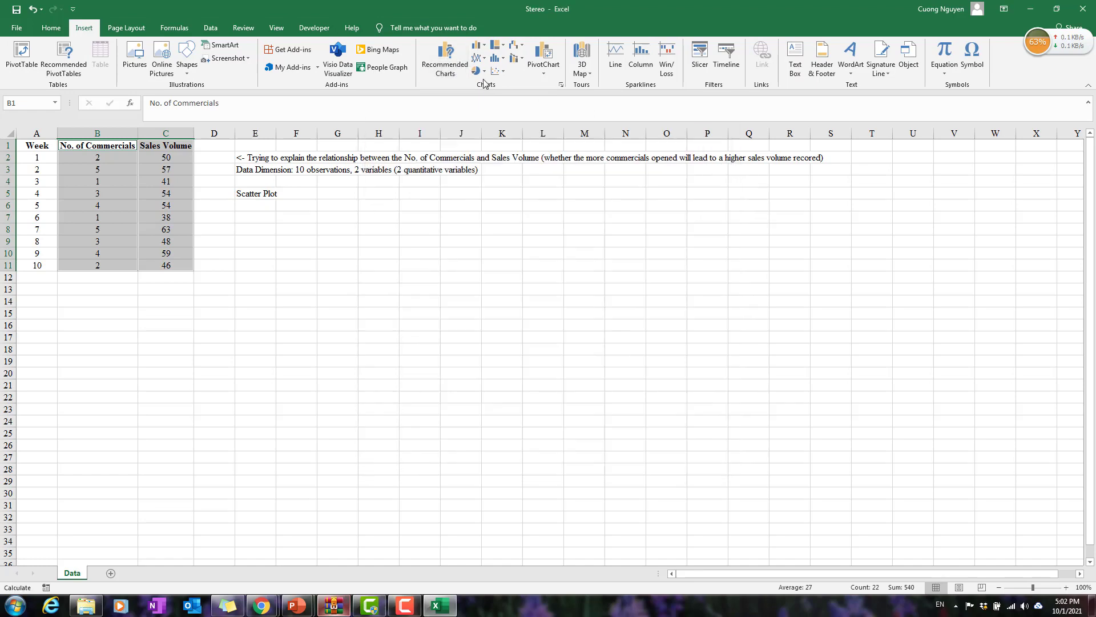
click(497, 71)
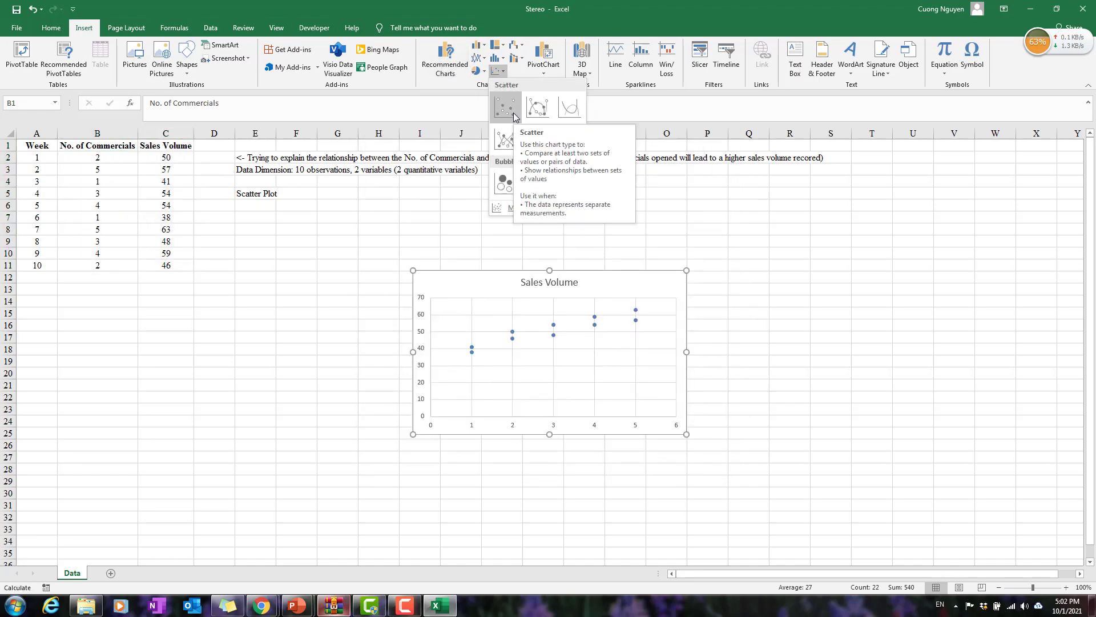
click(514, 117)
drag(588, 284, 465, 196)
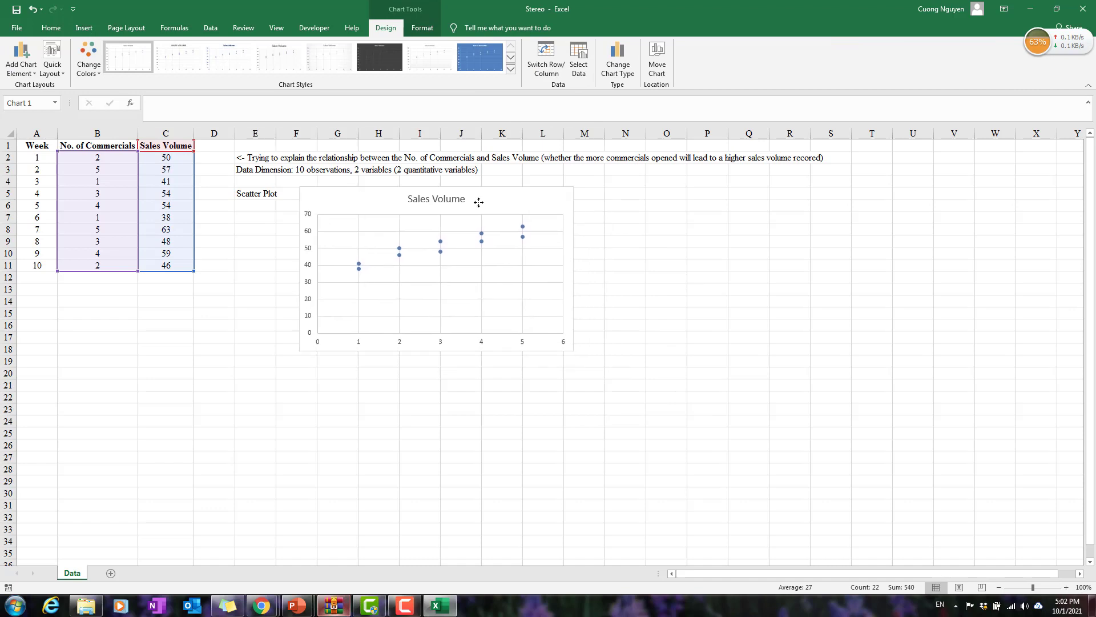
- Retitle the chart 'Correlation (Relationship) between No. of Commercials and Sales Volume'
double_click(432, 200)
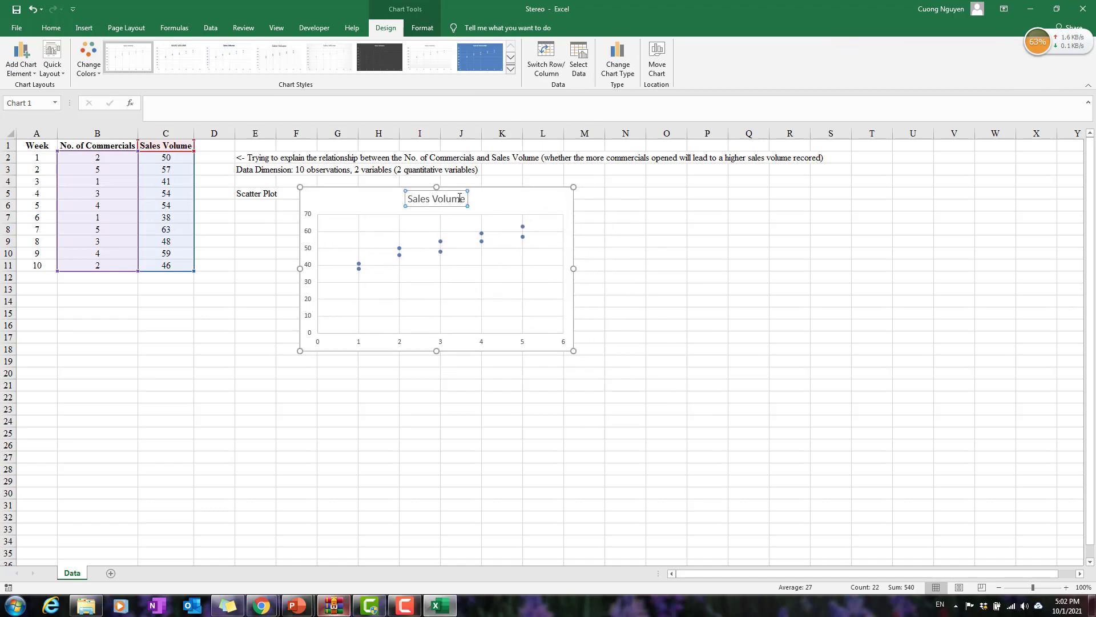
key(ctrl+a)
text(Correlation)
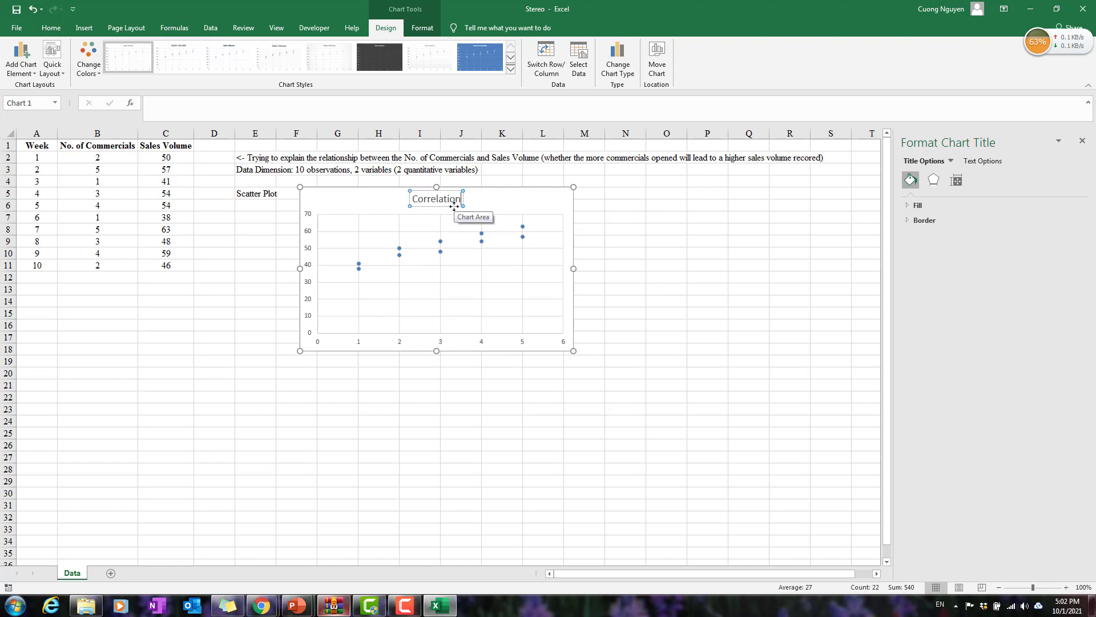
text( (Relation)
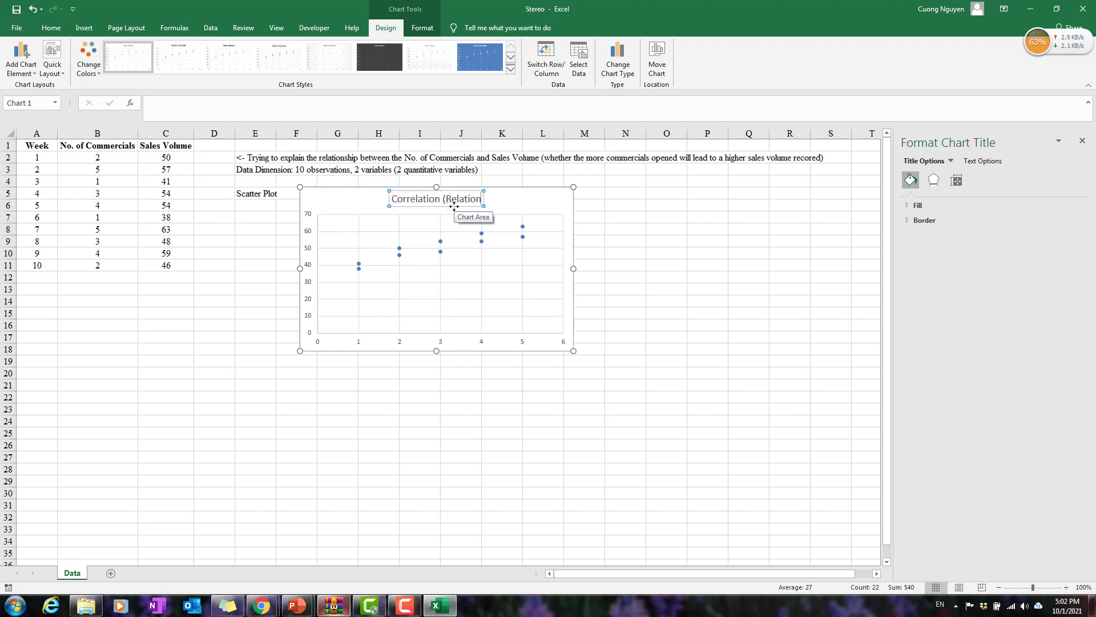
text(ship) between)
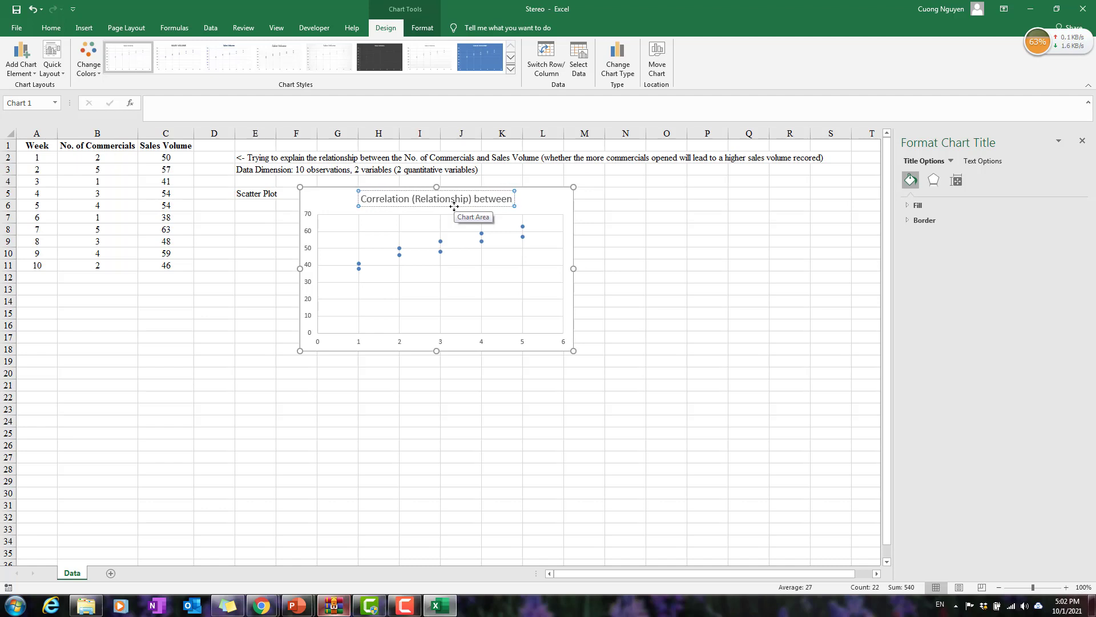
text( No. of)
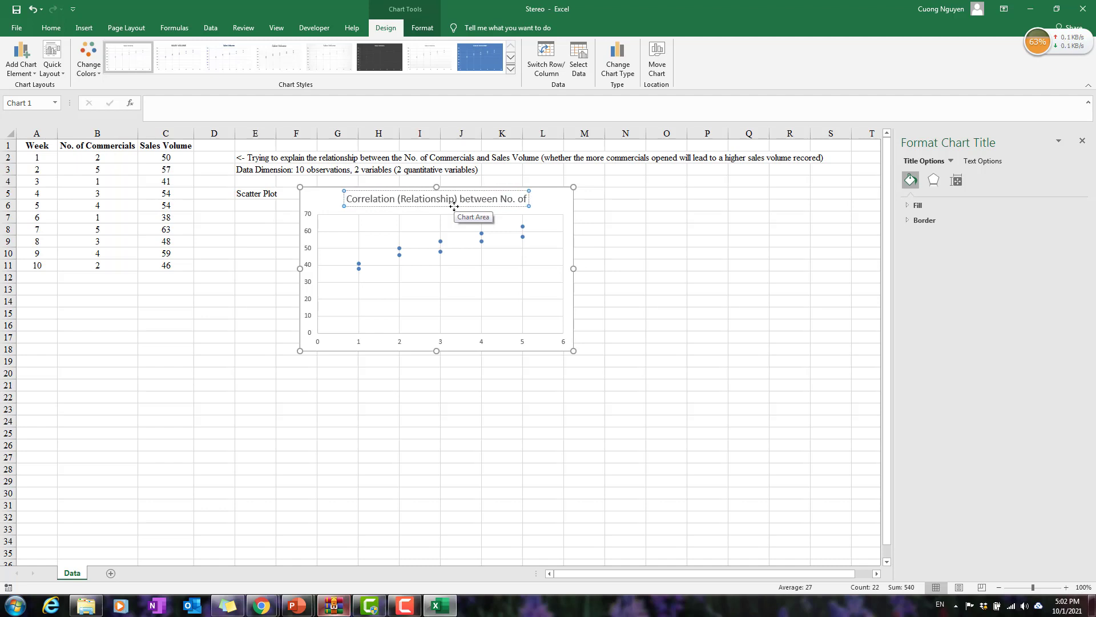
text( Commer)
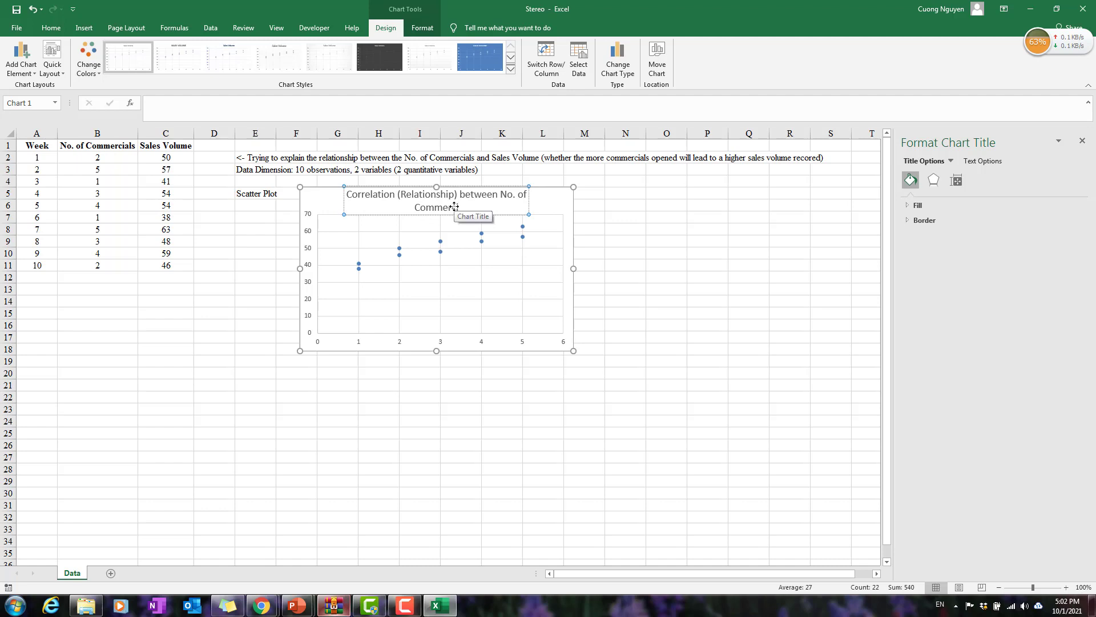
text(cials and Sales Volume)
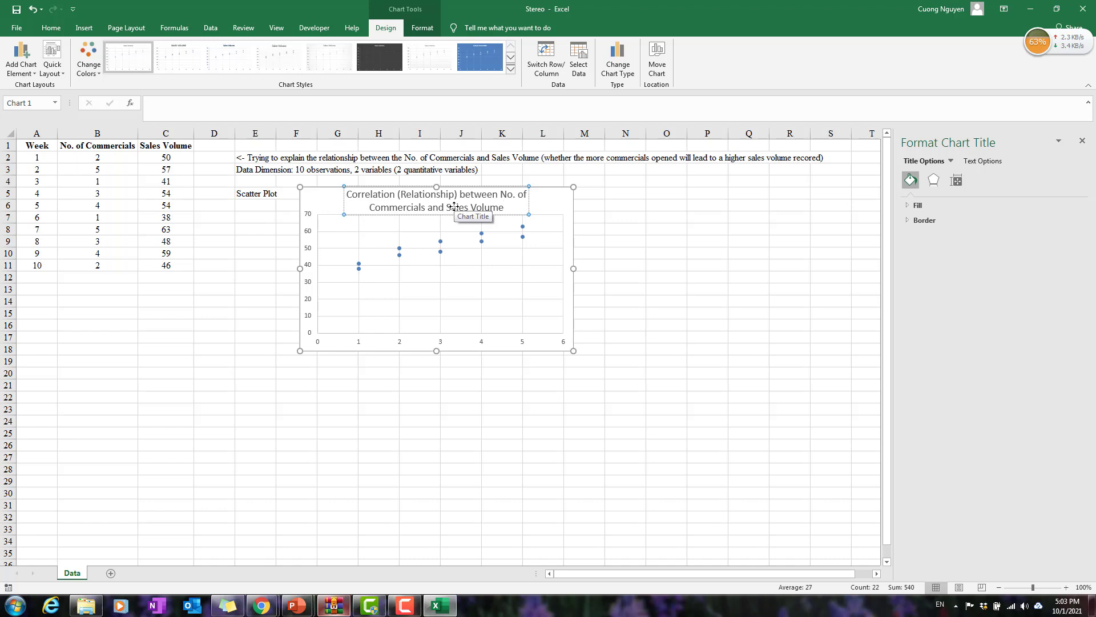
click(555, 207)
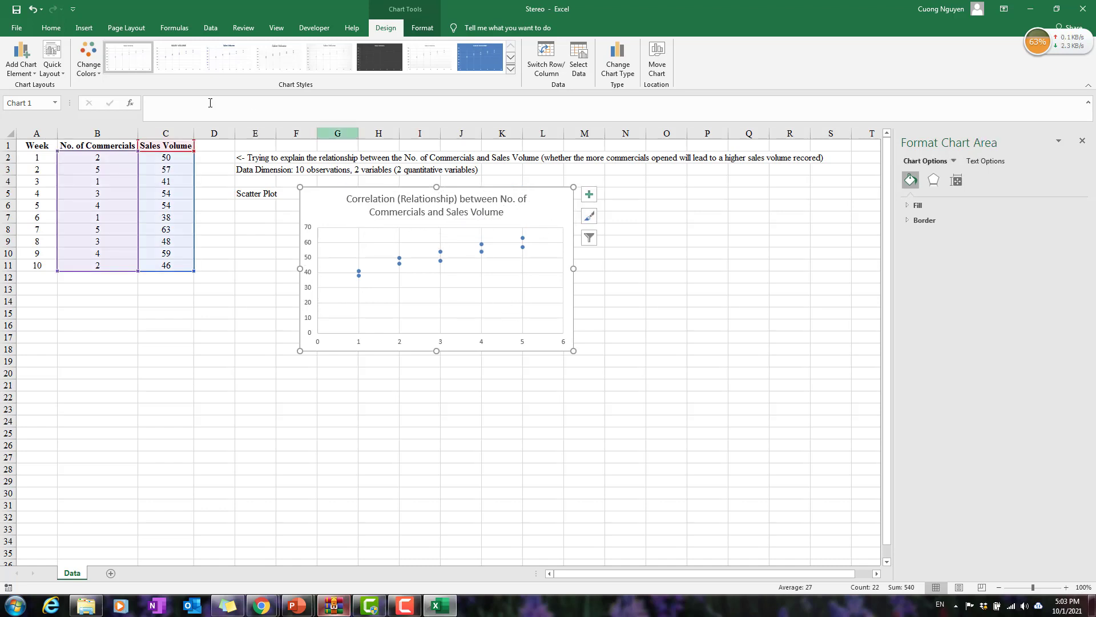
- Set the chart text to Times New Roman and add titles to both axes
click(51, 27)
click(128, 50)
text(Times New Roman)
key(Return)
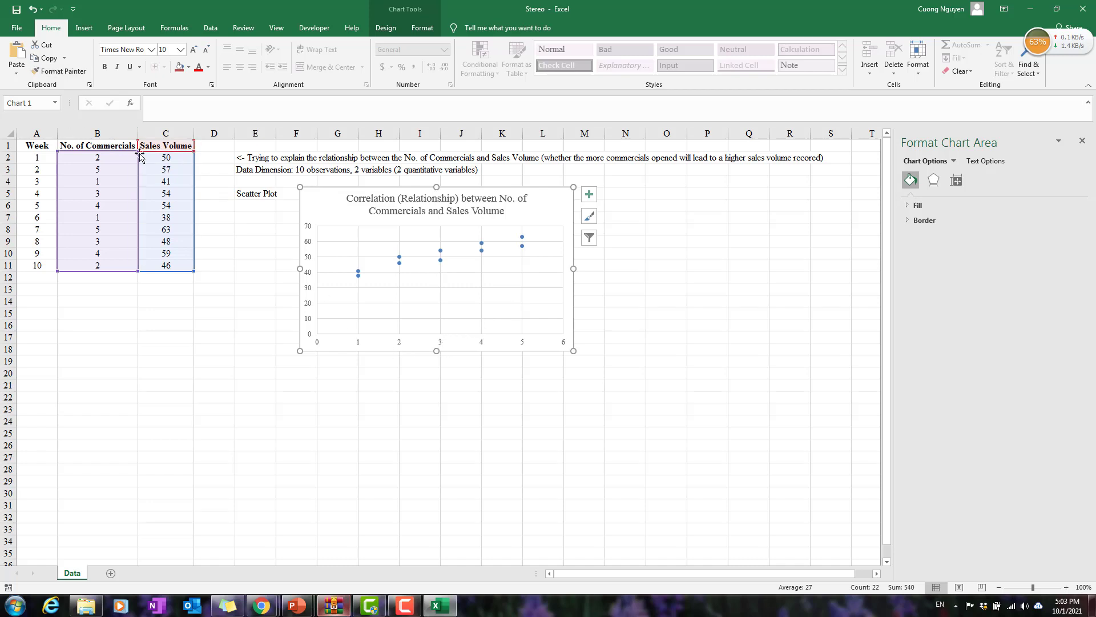
click(589, 195)
click(617, 221)
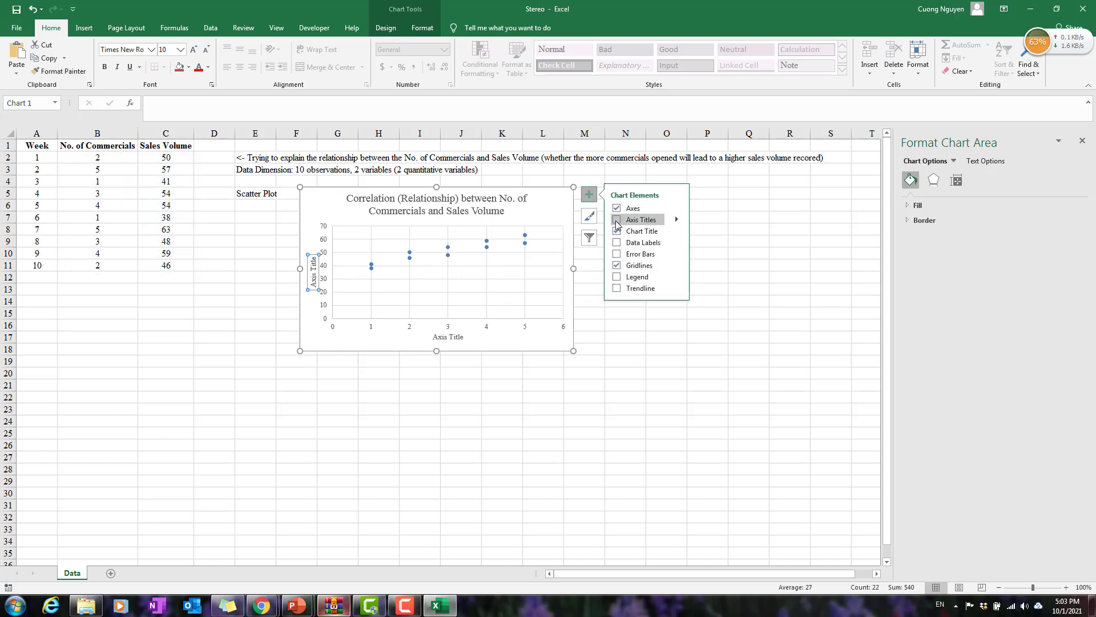
- Label the horizontal axis 'Number of Commercials' and the vertical axis 'Sales Volume'
click(458, 338)
triple_click(457, 337)
text(Numbe)
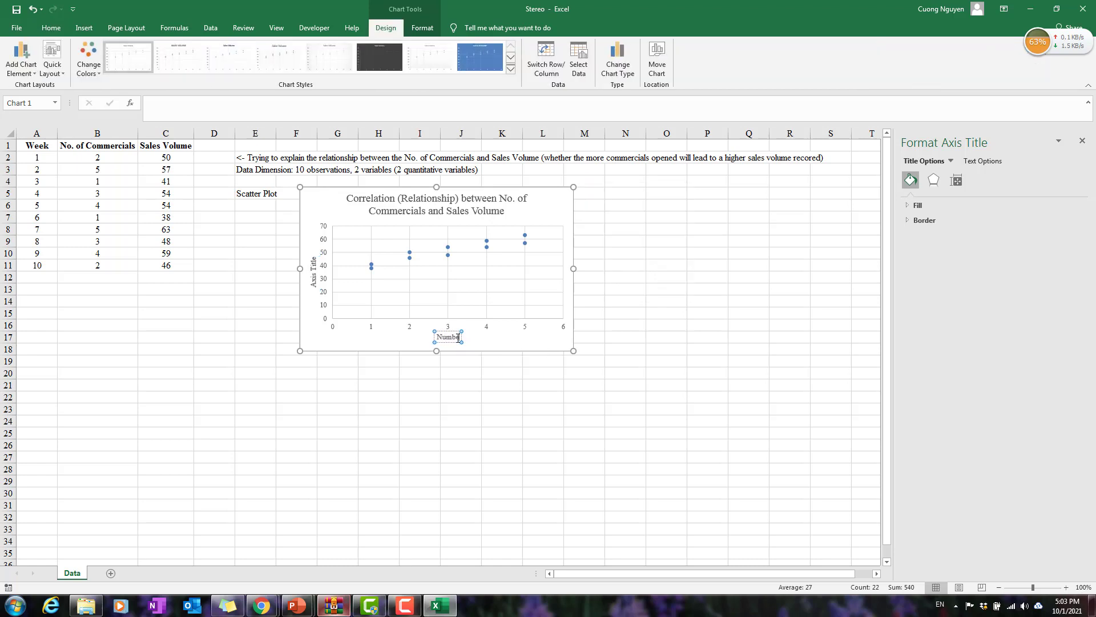
text(r of Commercials)
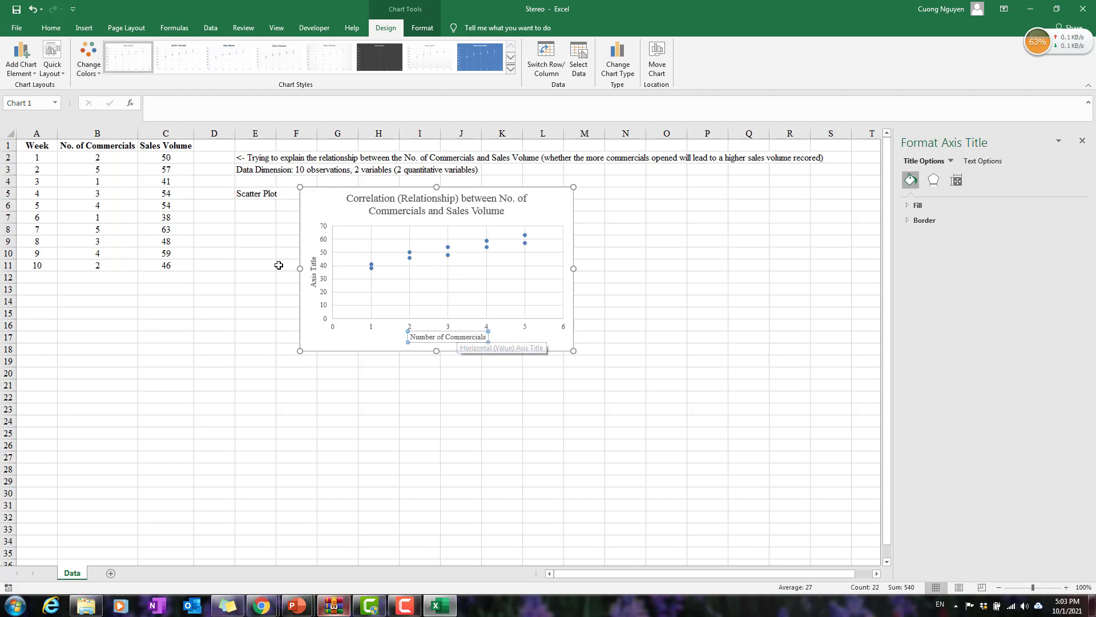
click(313, 280)
triple_click(314, 279)
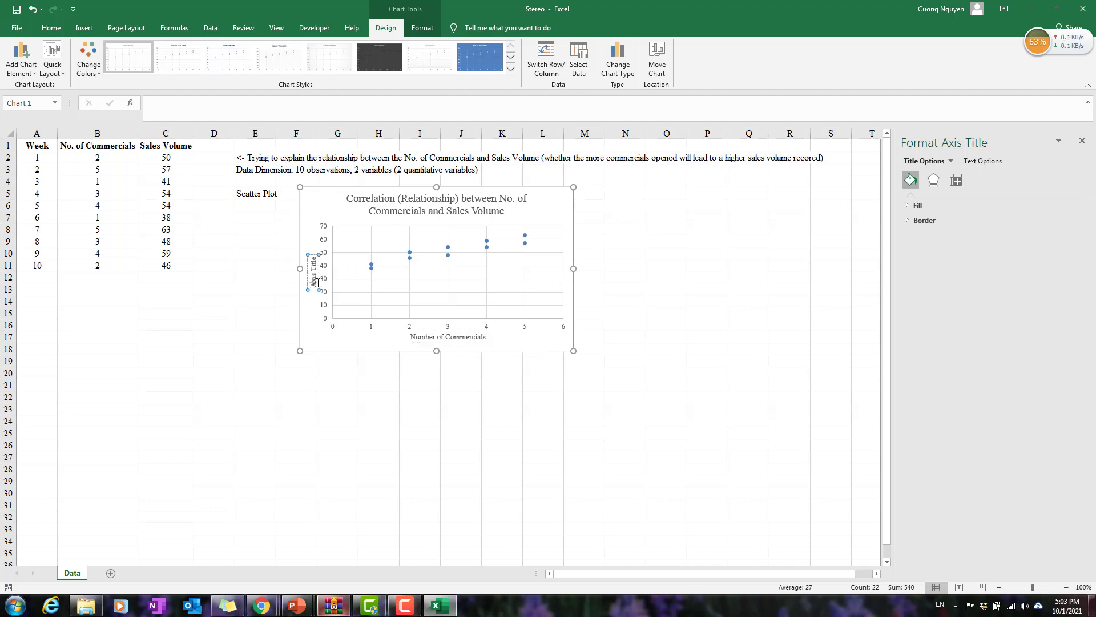
text(Sale)
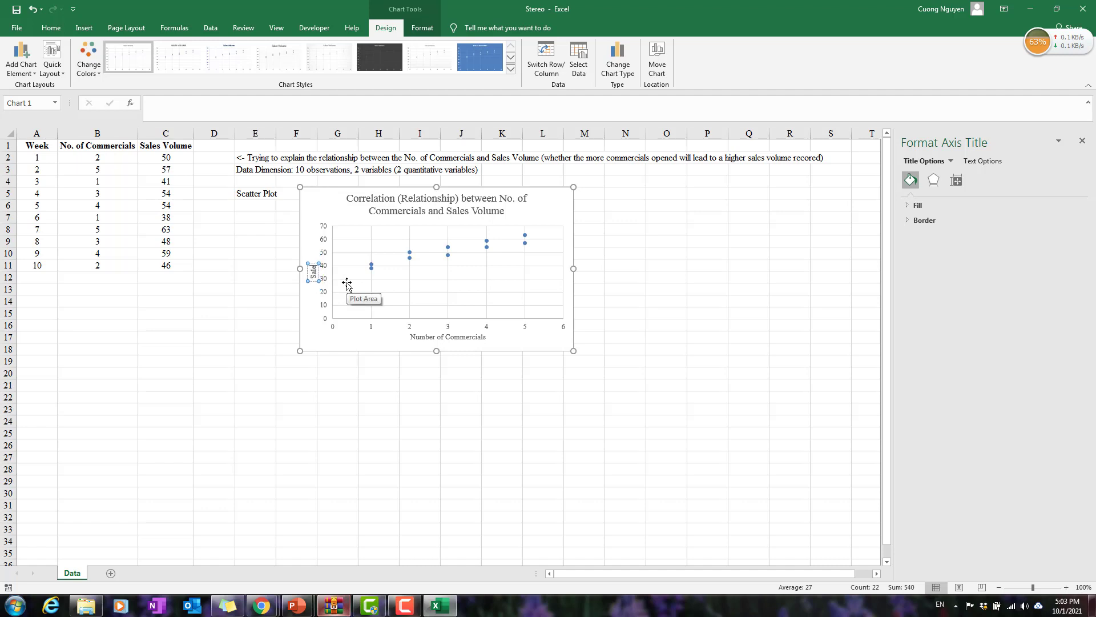
text(s Volume)
click(528, 383)
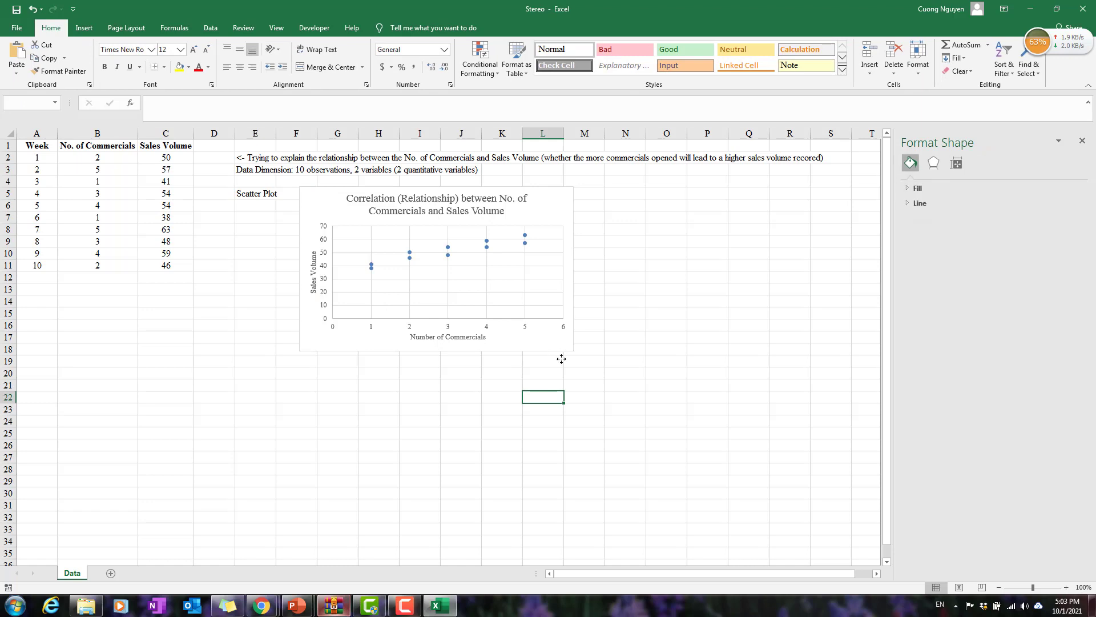
click(554, 343)
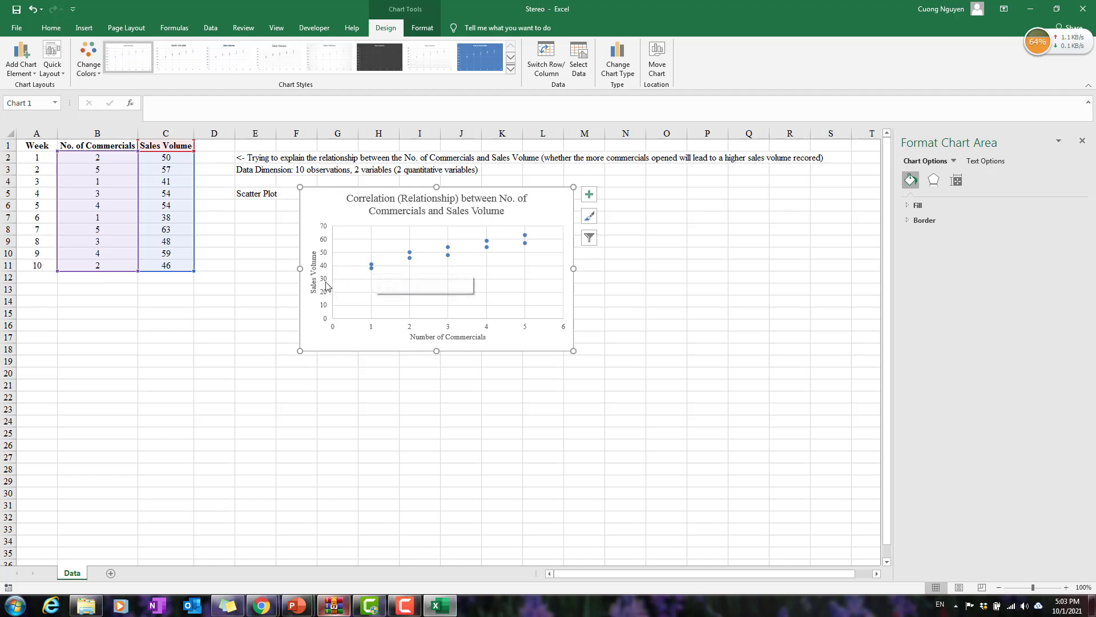
mouse_move(371, 271)
mouse_move(410, 261)
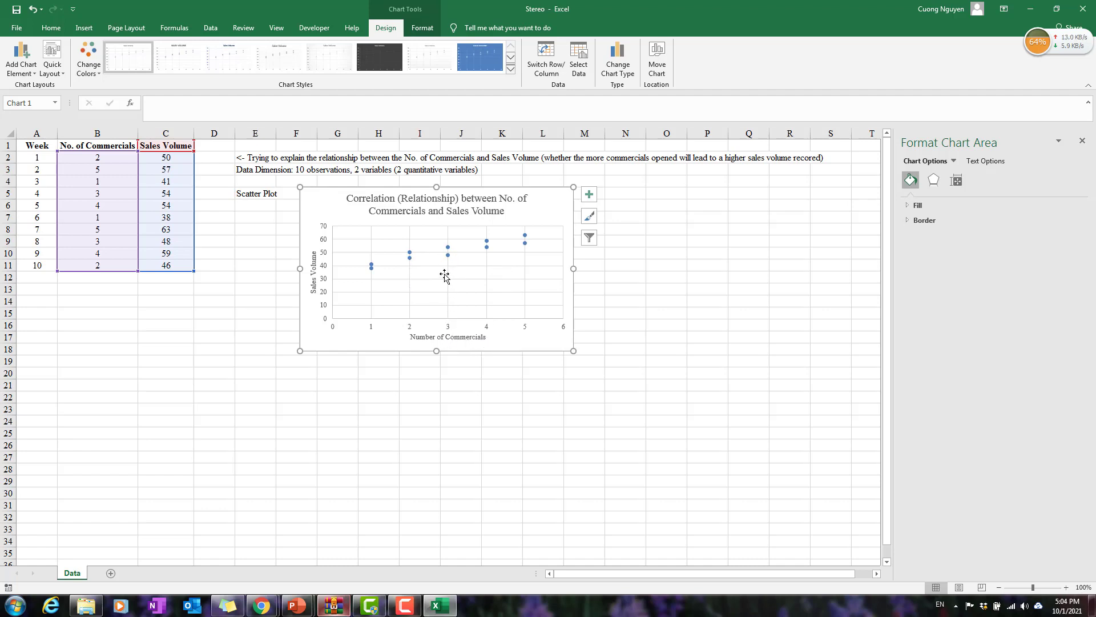
click(525, 331)
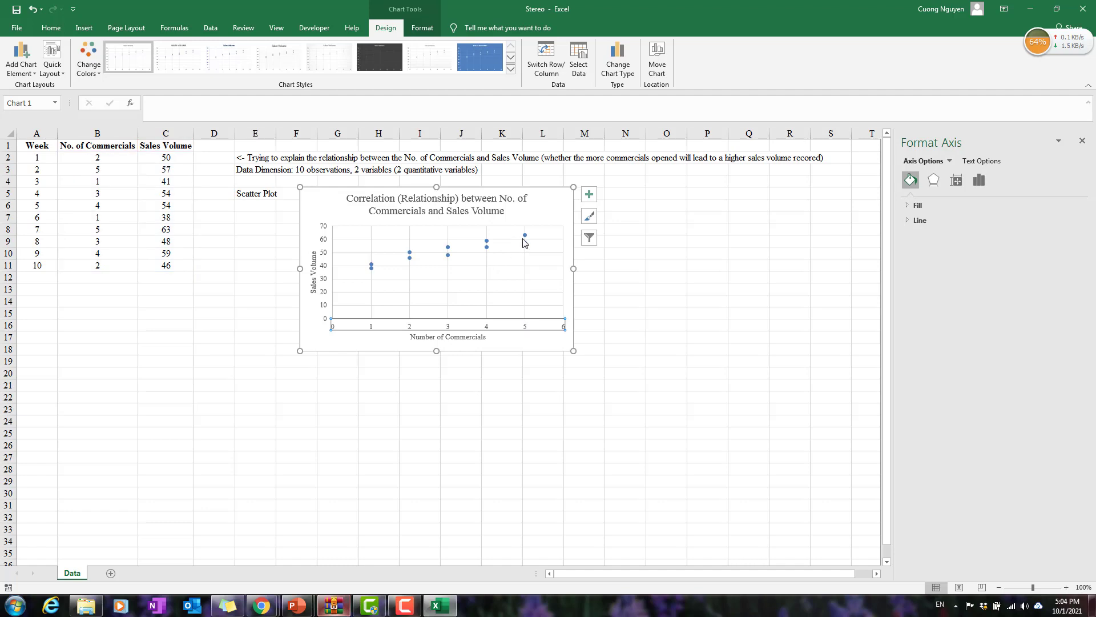
mouse_move(523, 242)
click(548, 213)
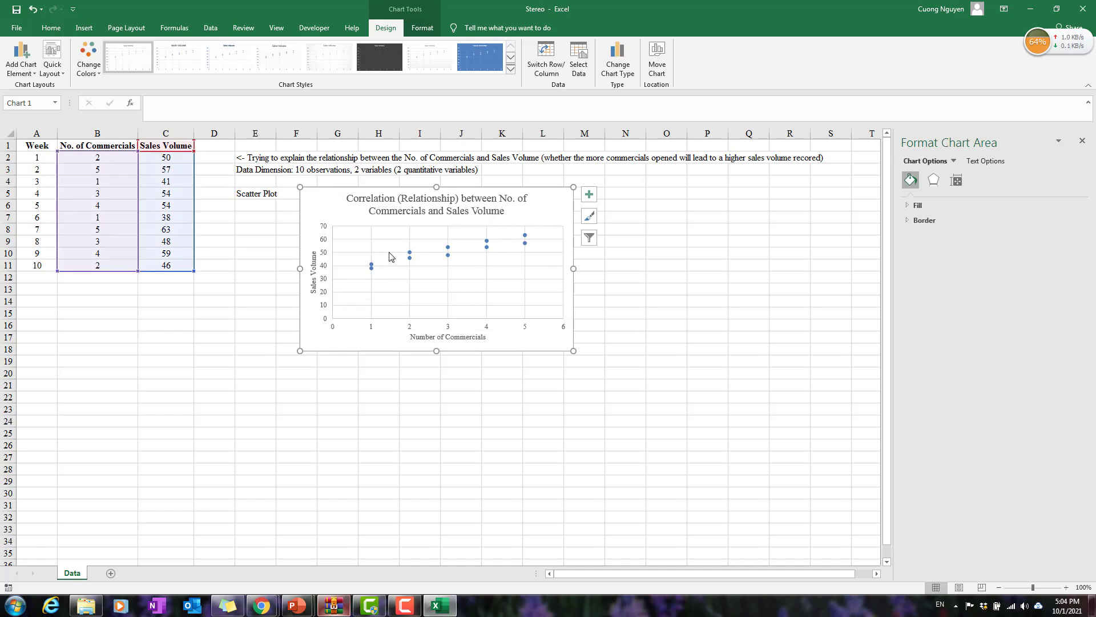
- Draw an oval over the plotted points, tilted to follow the upward trend
click(83, 28)
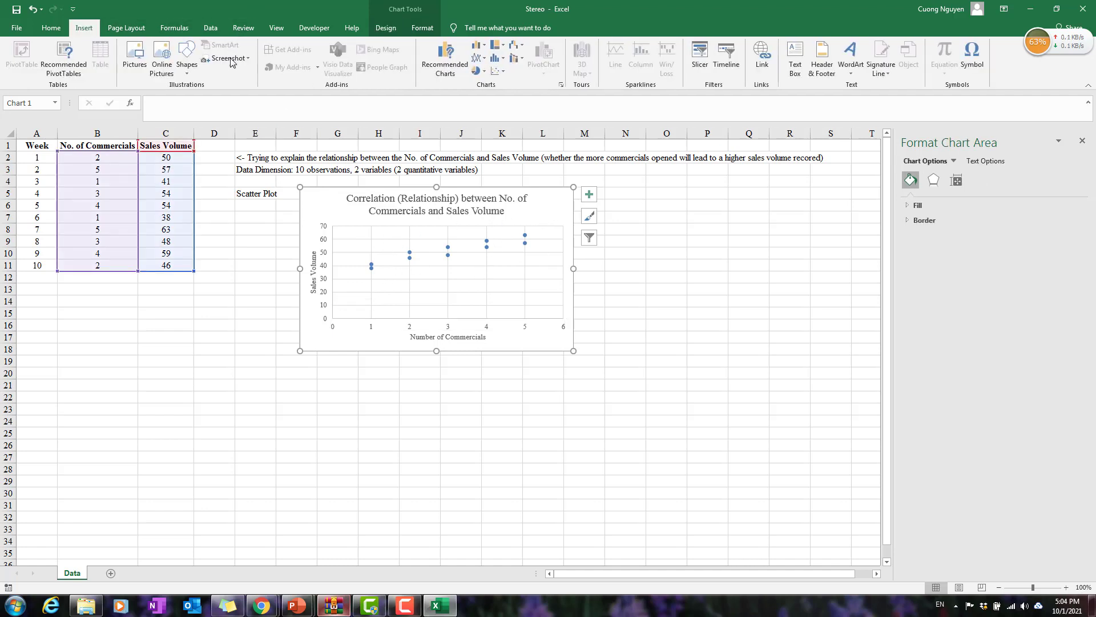
click(186, 57)
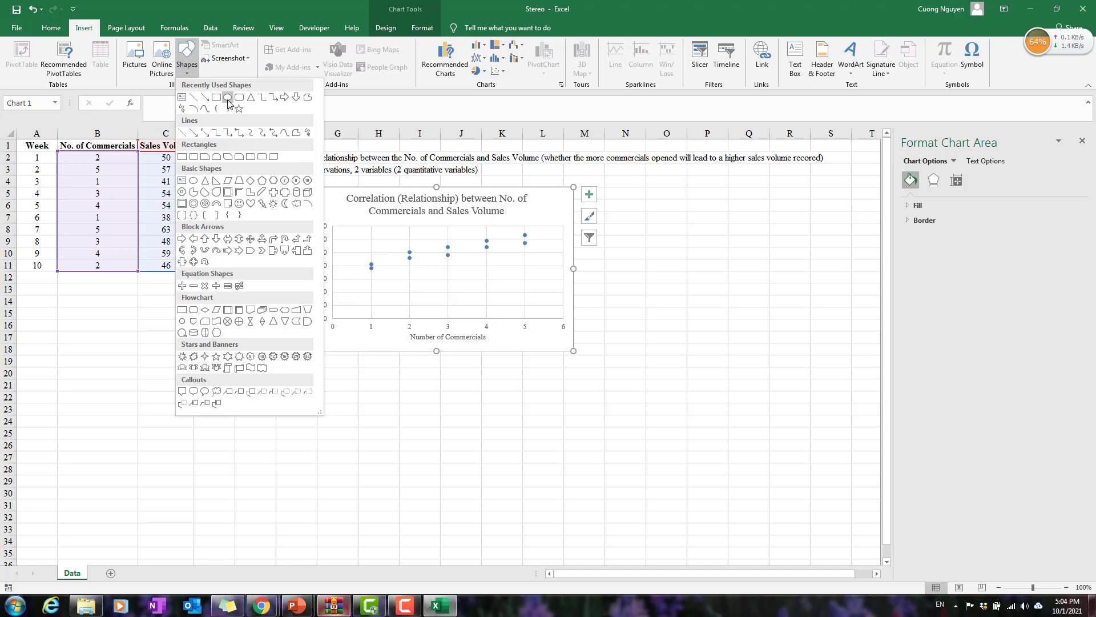
click(227, 108)
mouse_move(349, 233)
mouse_down()
mouse_move(565, 290)
mouse_move(556, 295)
mouse_up()
mouse_move(451, 213)
mouse_down()
mouse_move(444, 219)
mouse_move(464, 224)
mouse_up()
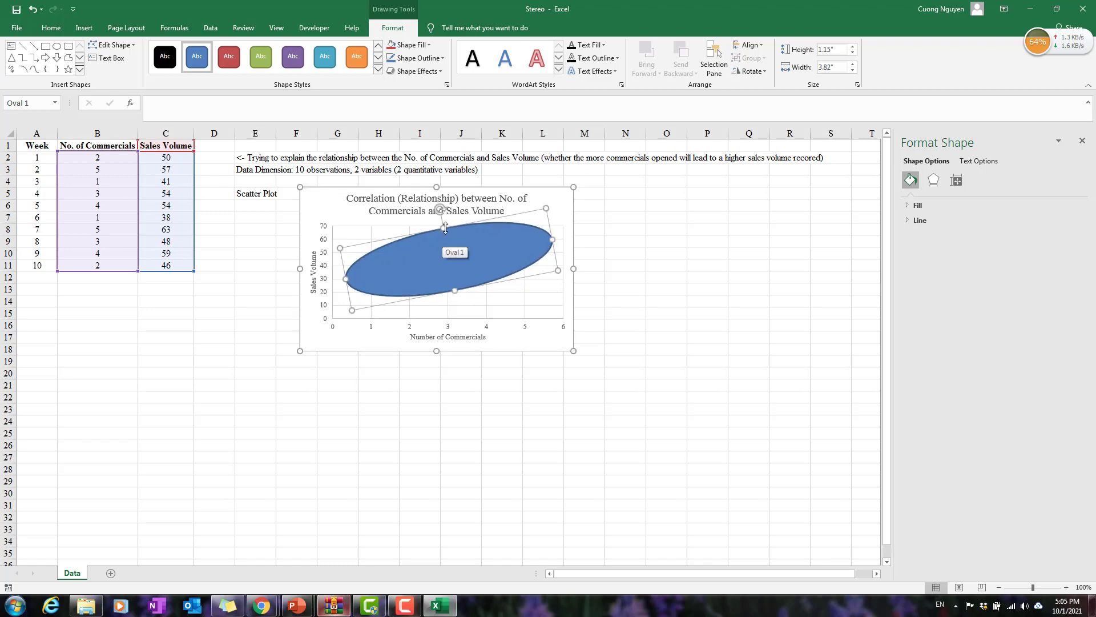
- Give the oval no fill and nudge it slightly up-left around the points
right_click(445, 241)
click(482, 226)
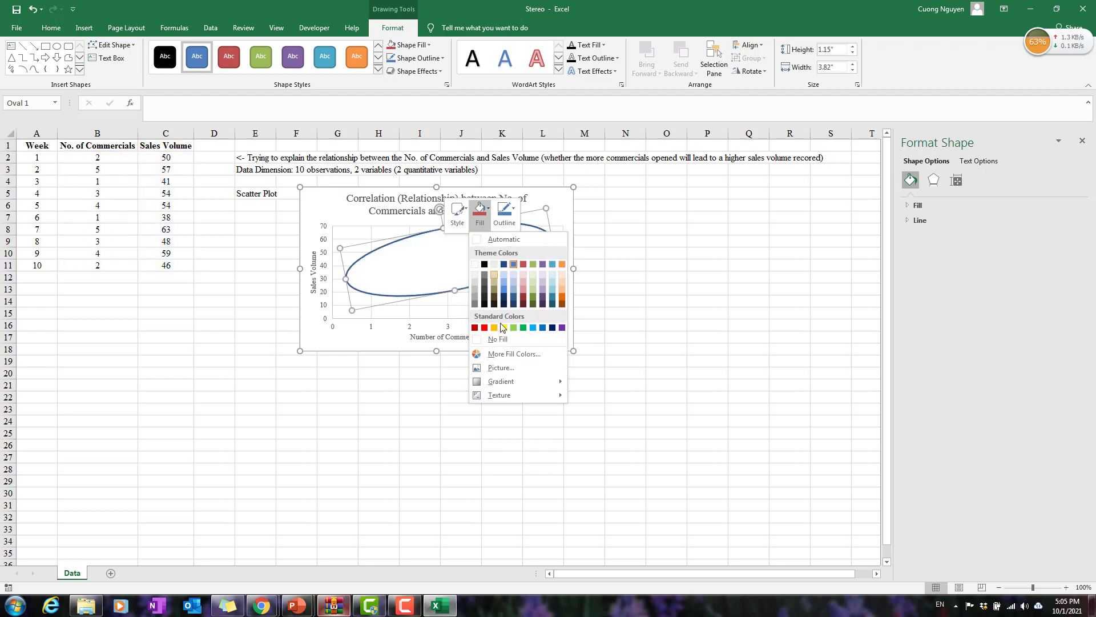
click(502, 340)
click(539, 340)
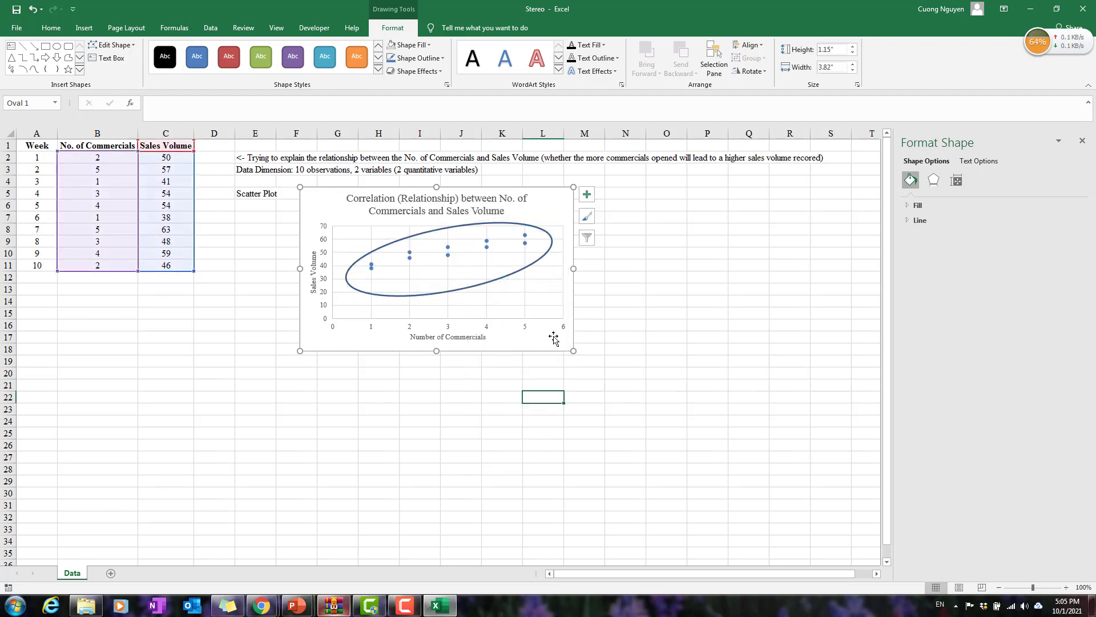
click(464, 227)
drag(464, 227, 460, 221)
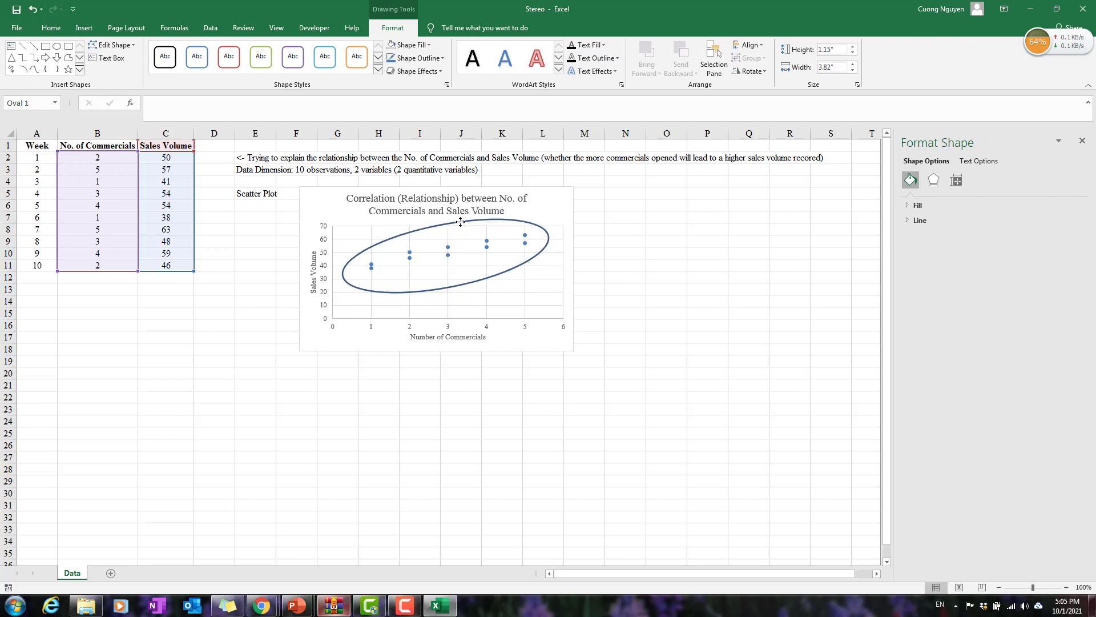
click(448, 255)
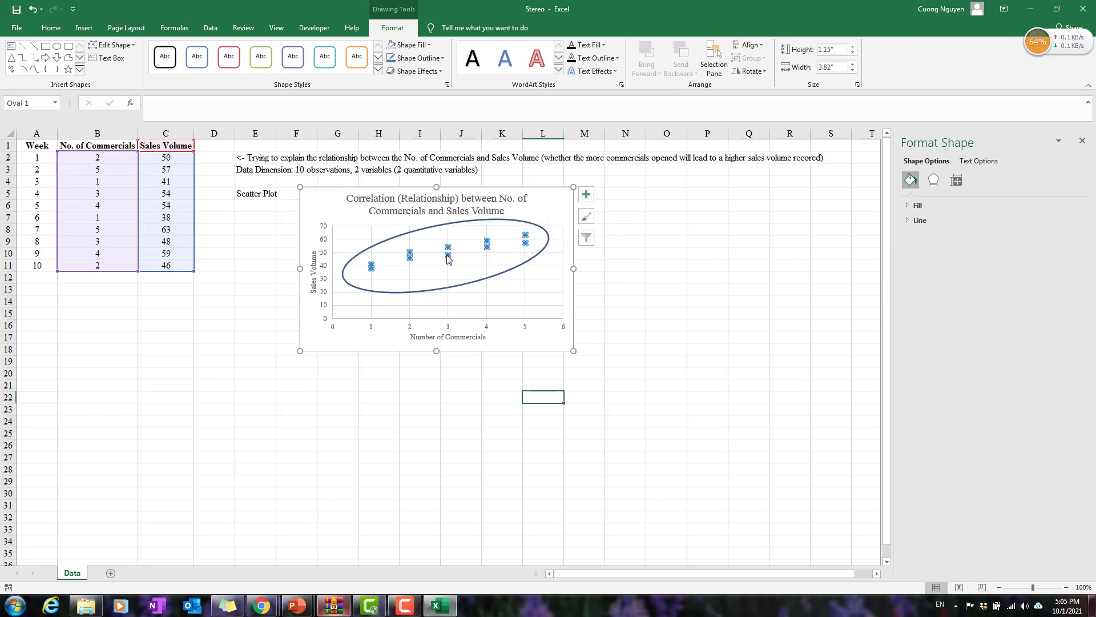
- Add a linear trendline to the scatter data series
right_click(448, 255)
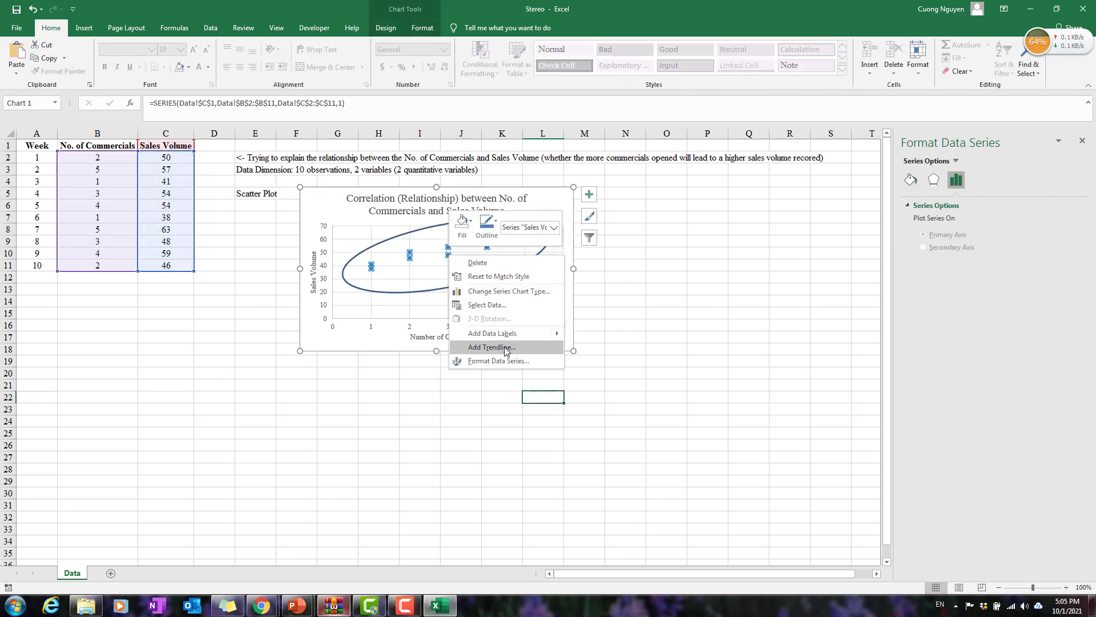
key(Escape)
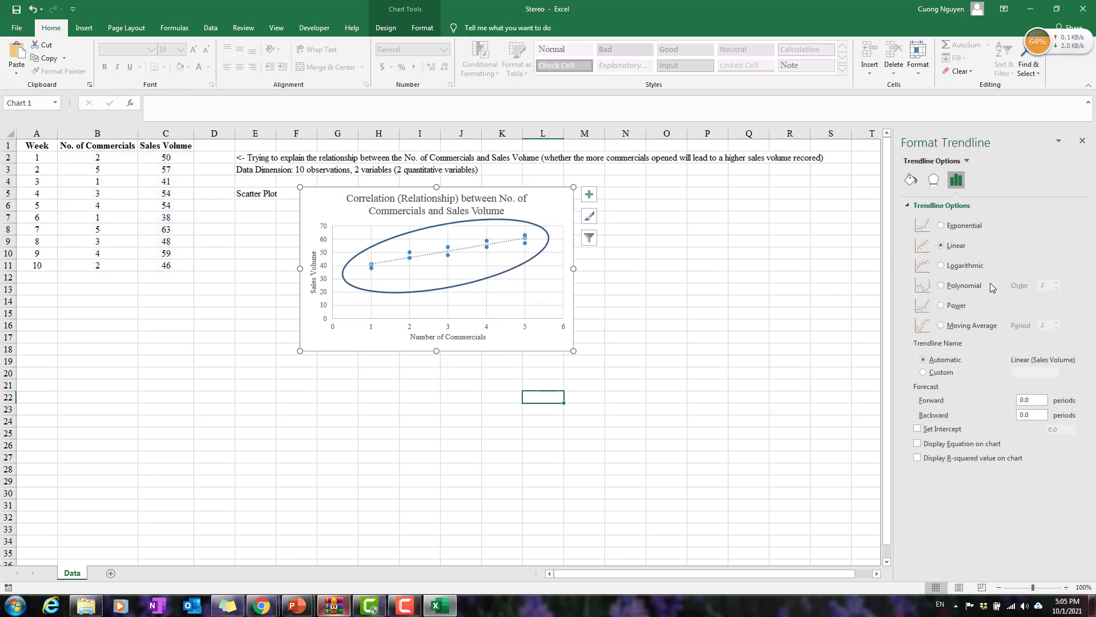
click(554, 207)
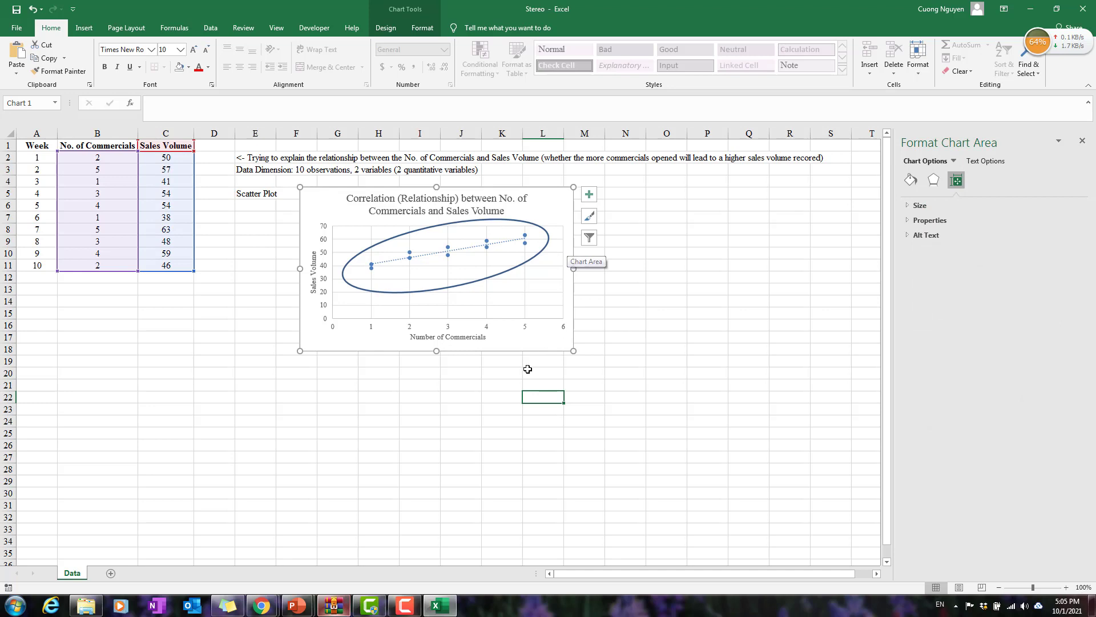
click(305, 372)
- Write in F20 that the Scatter Plot shows a positive relationship between commercials and sales volume
text(<-)
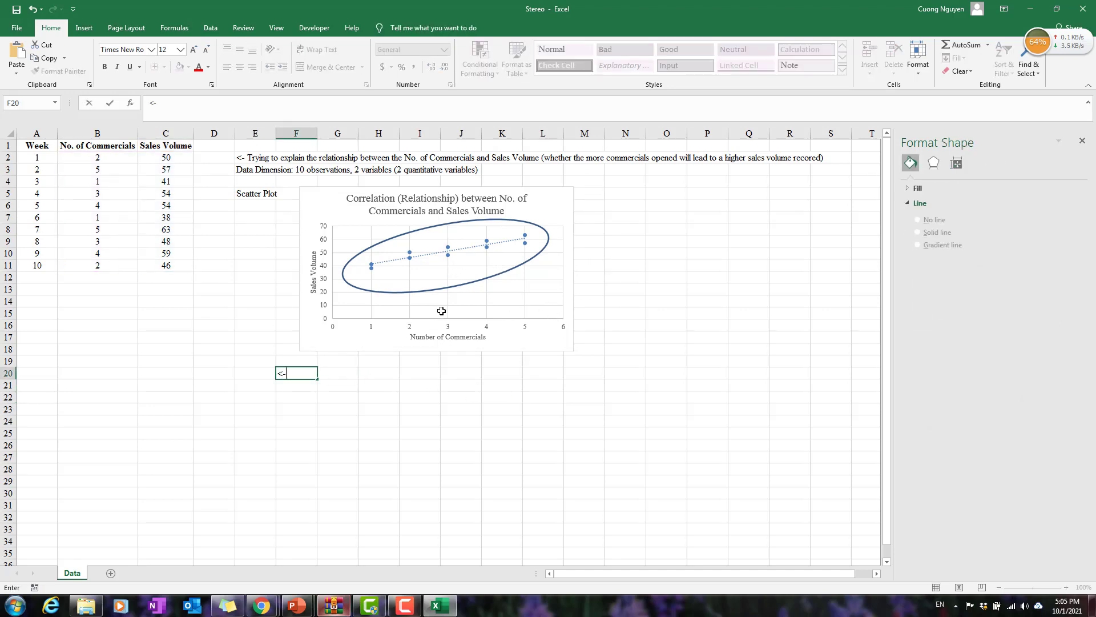
text( From the)
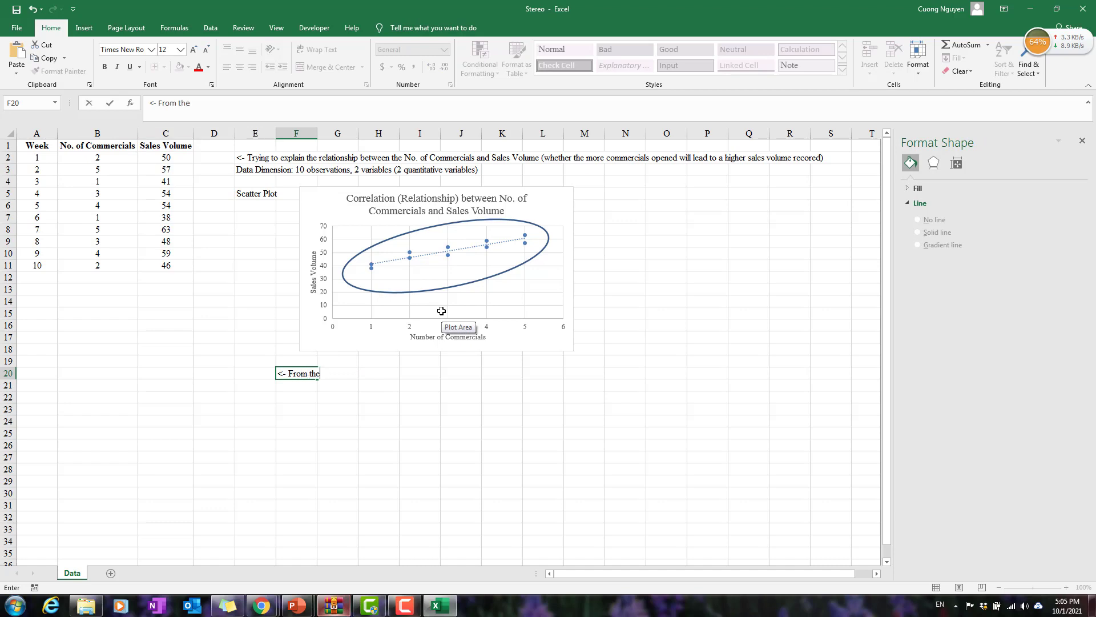
text( result of the Scatter Plot,)
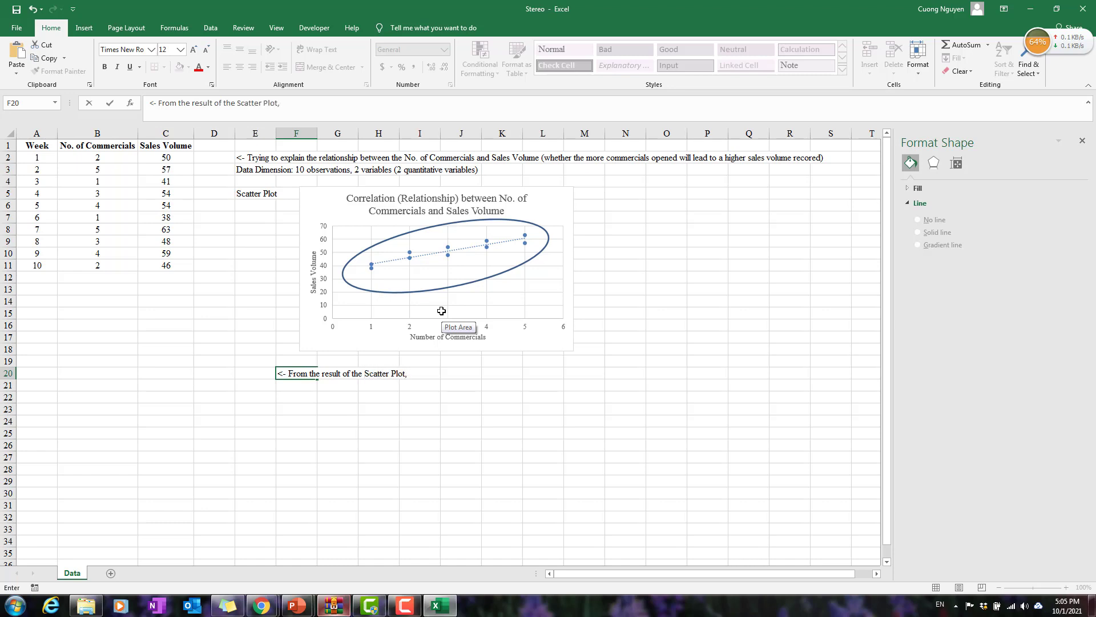
text( there is a positive relati)
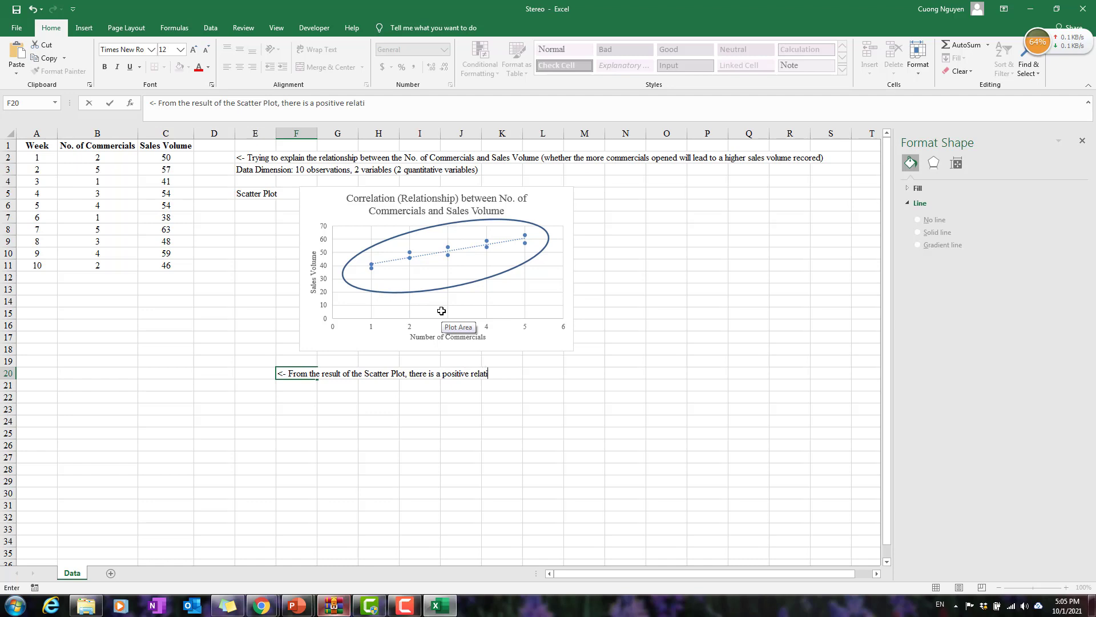
text(onship between Nu)
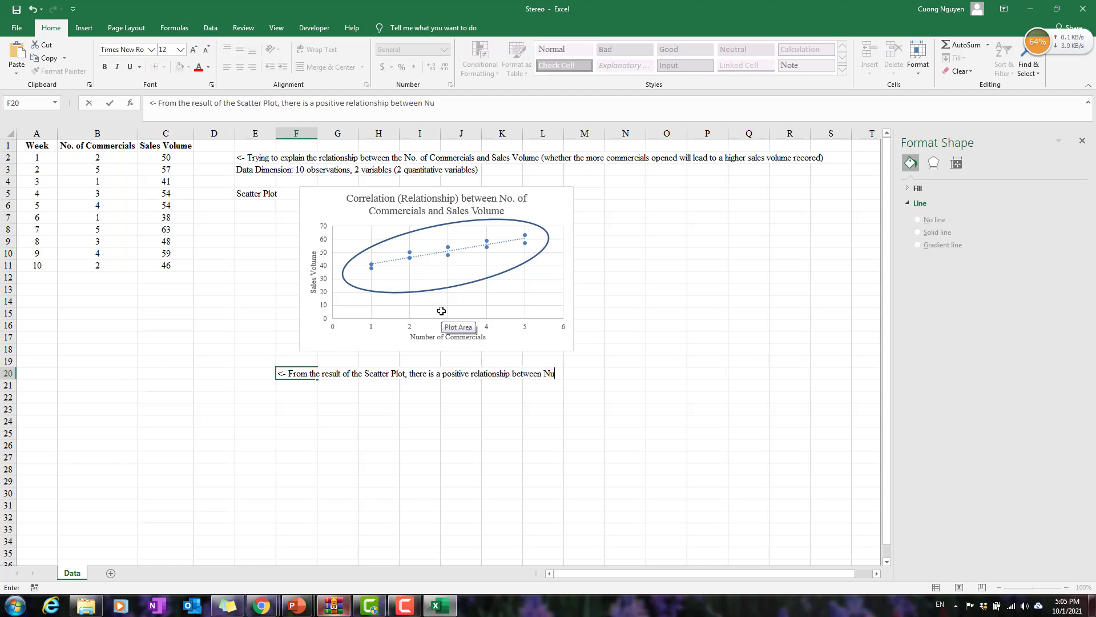
text(mber of Commercials a)
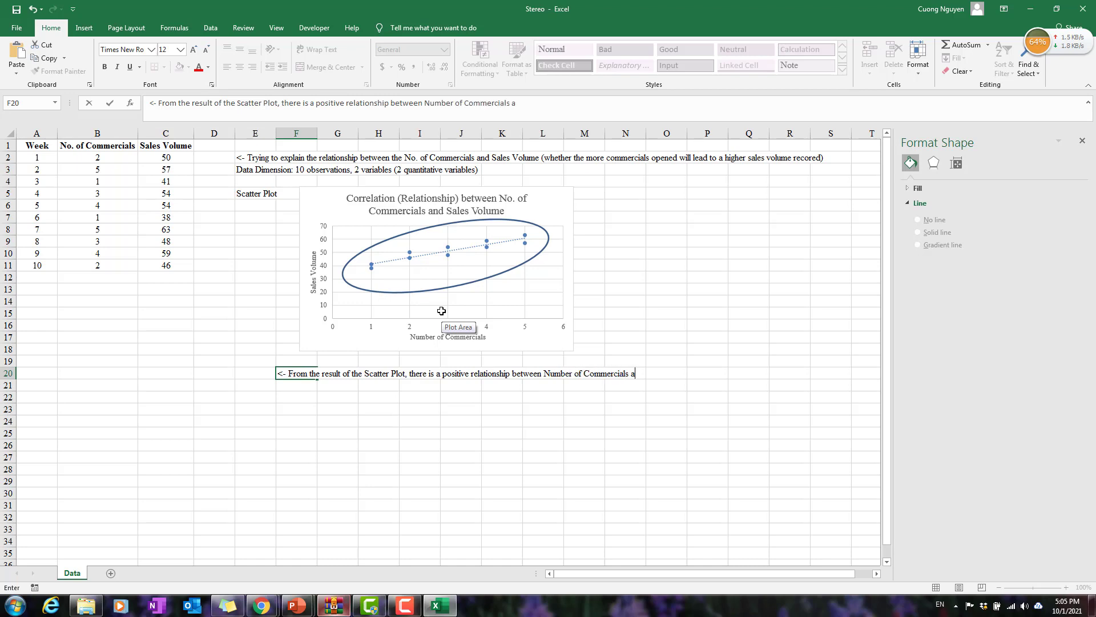
text(nd Sales Volume)
key(Return)
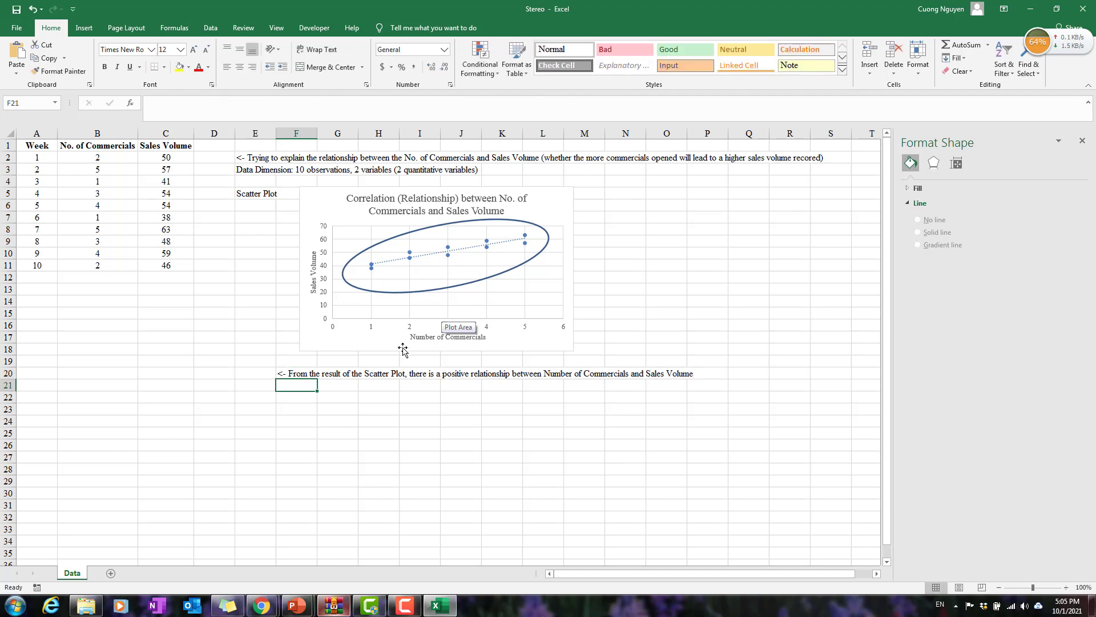
- Bold the Scatter Plot label in E5 and type 'Correlation Parameters' in E22
click(240, 200)
click(104, 67)
click(254, 393)
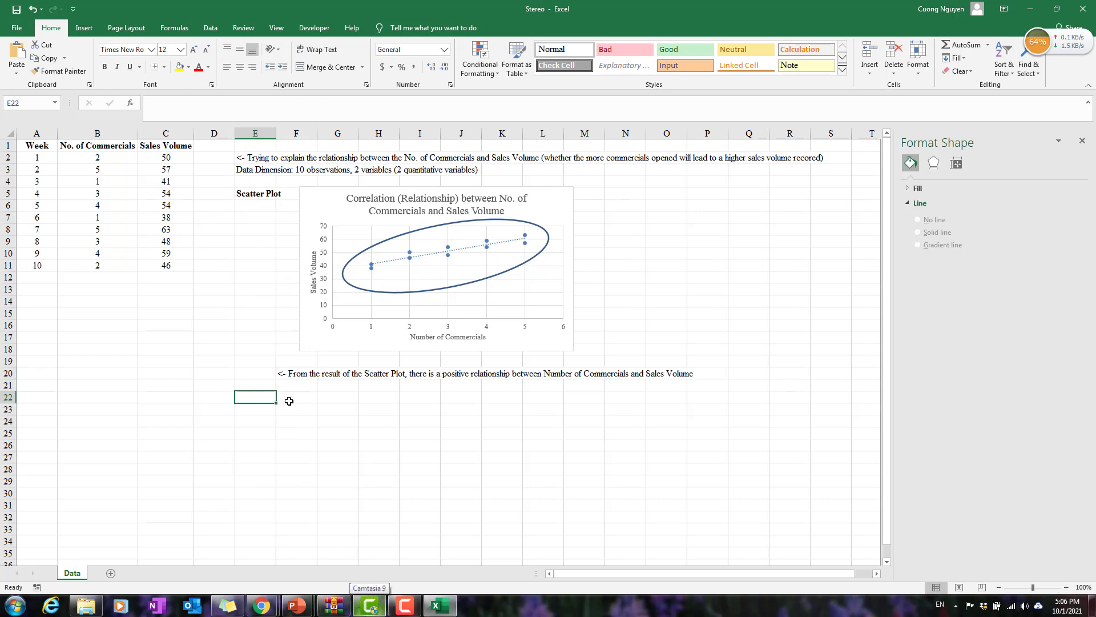
text(Correlation)
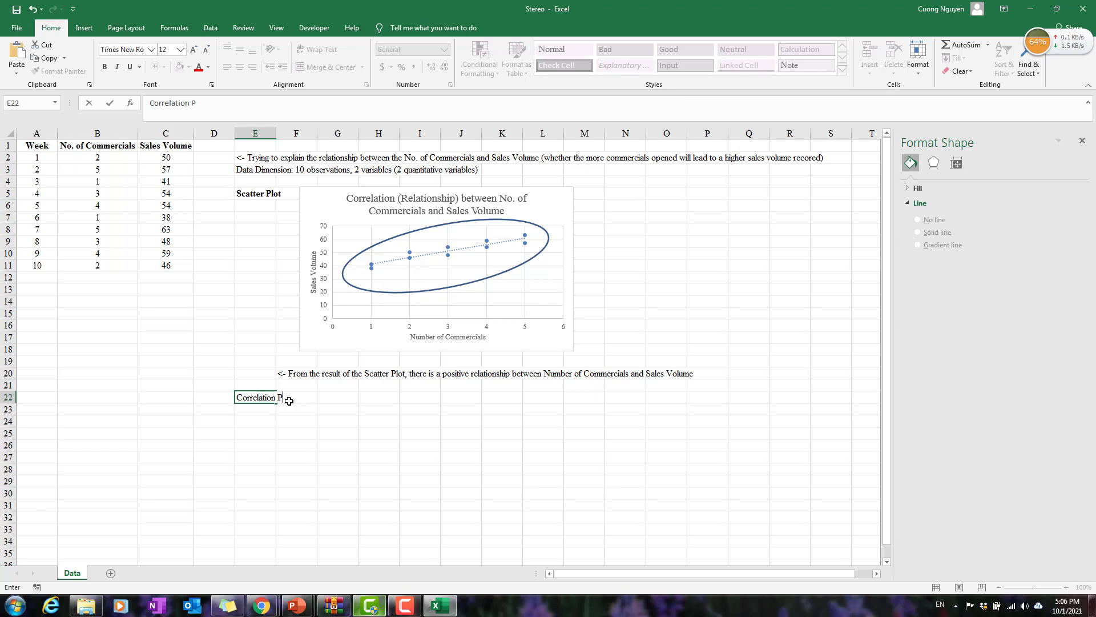
text(Parameters)
key(ctrl+Return)
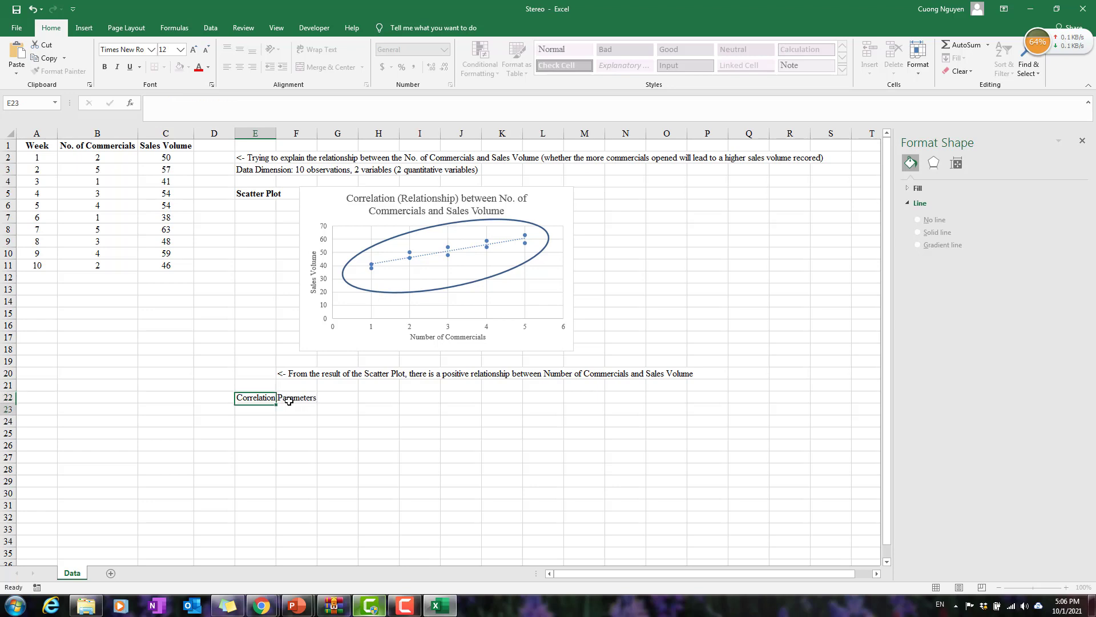
- Bold the Correlation Parameters heading, then switch to the Chapter 03 PowerPoint deck
key(ctrl+b)
click(446, 401)
click(276, 413)
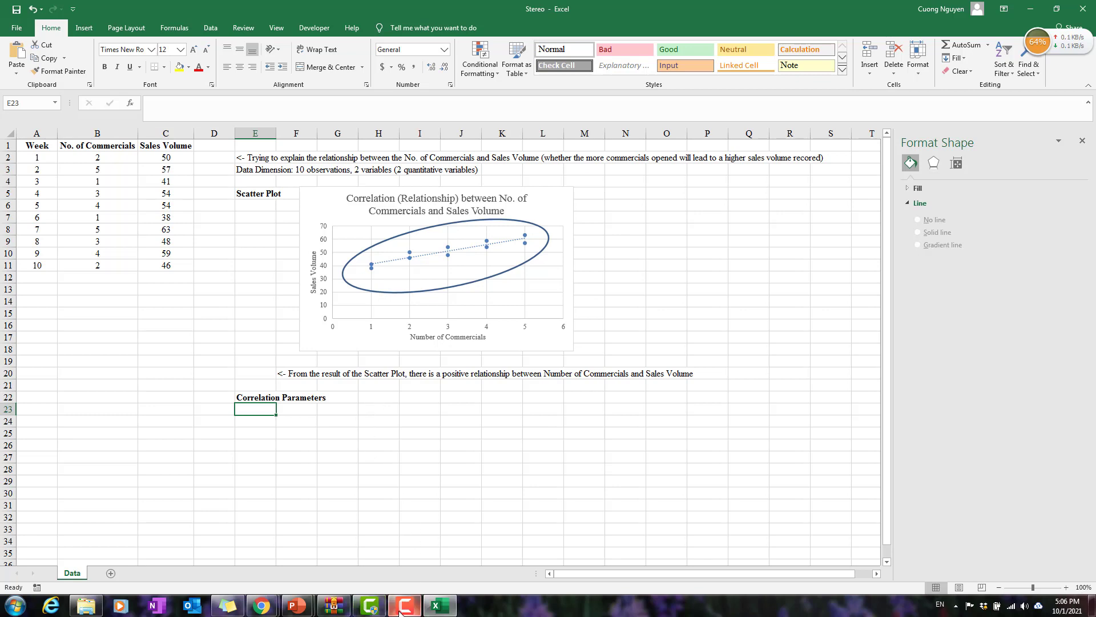
click(296, 605)
click(376, 562)
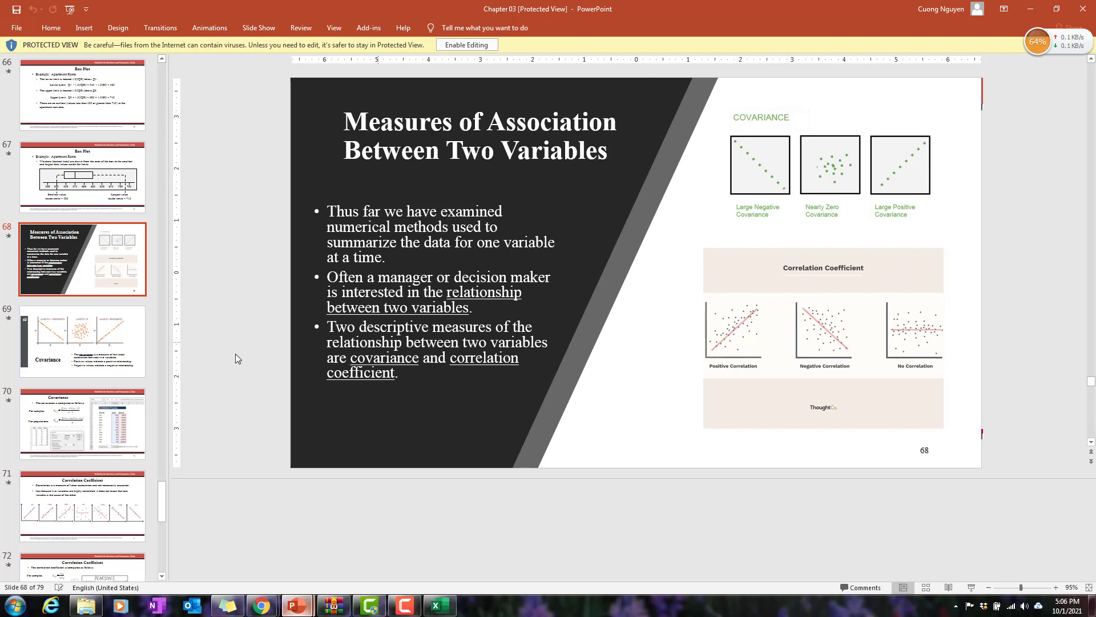
- Step through Covariance slides 69 and 70 to the Correlation Coefficient slide 71
click(111, 357)
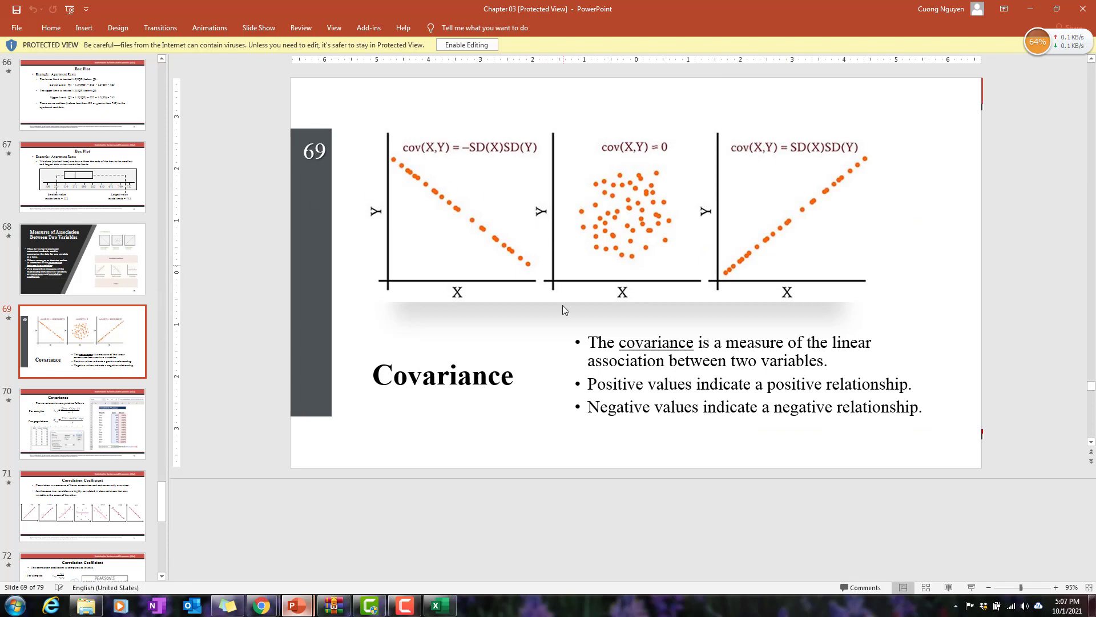
click(102, 430)
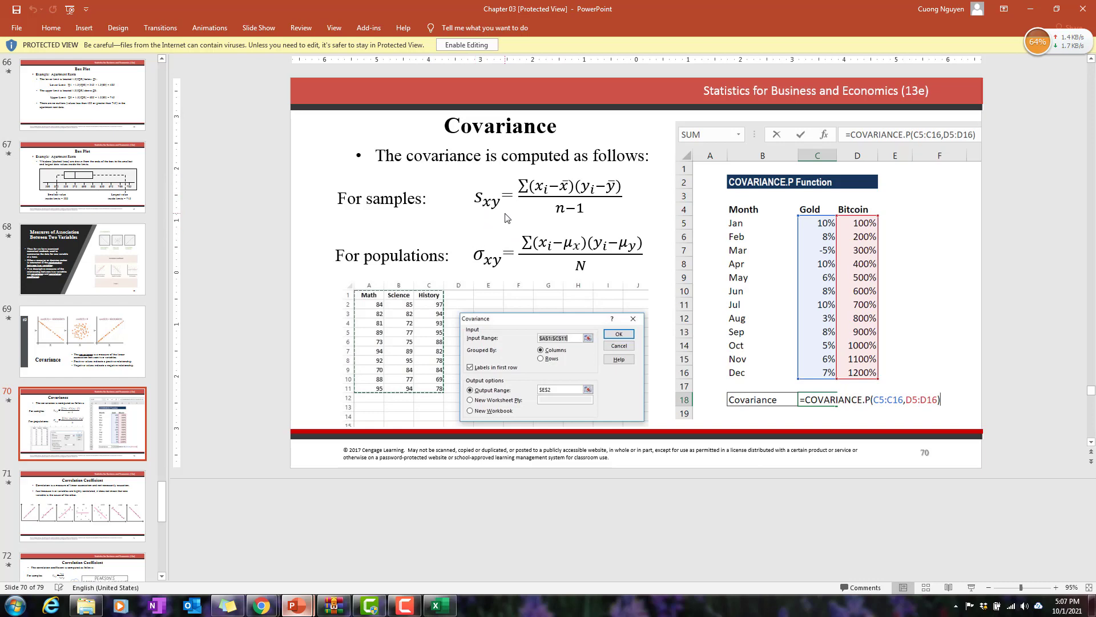
click(98, 481)
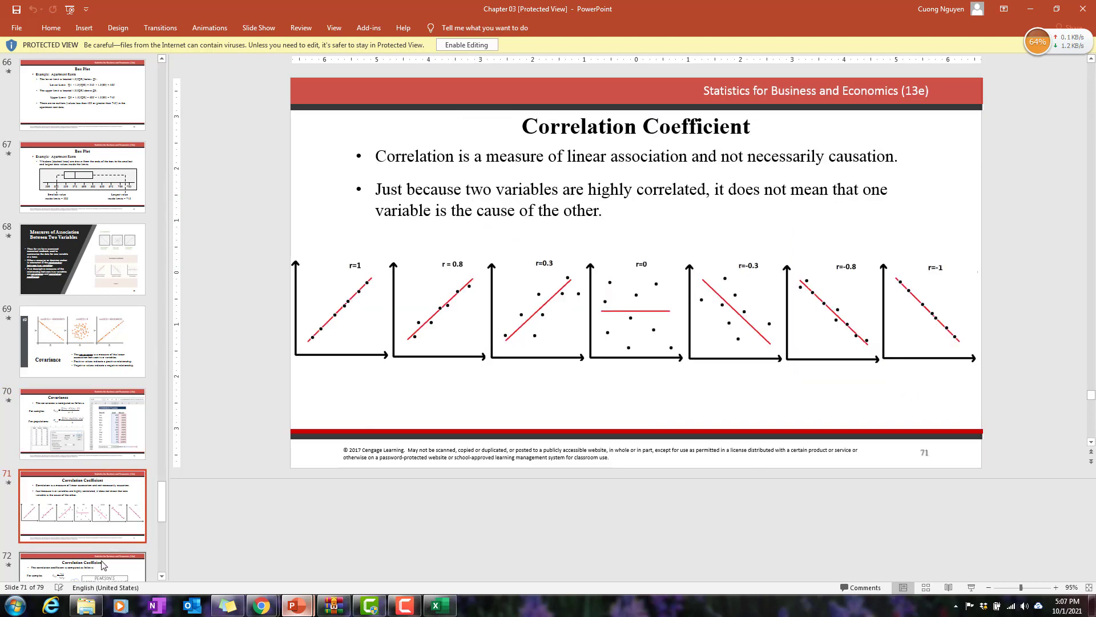